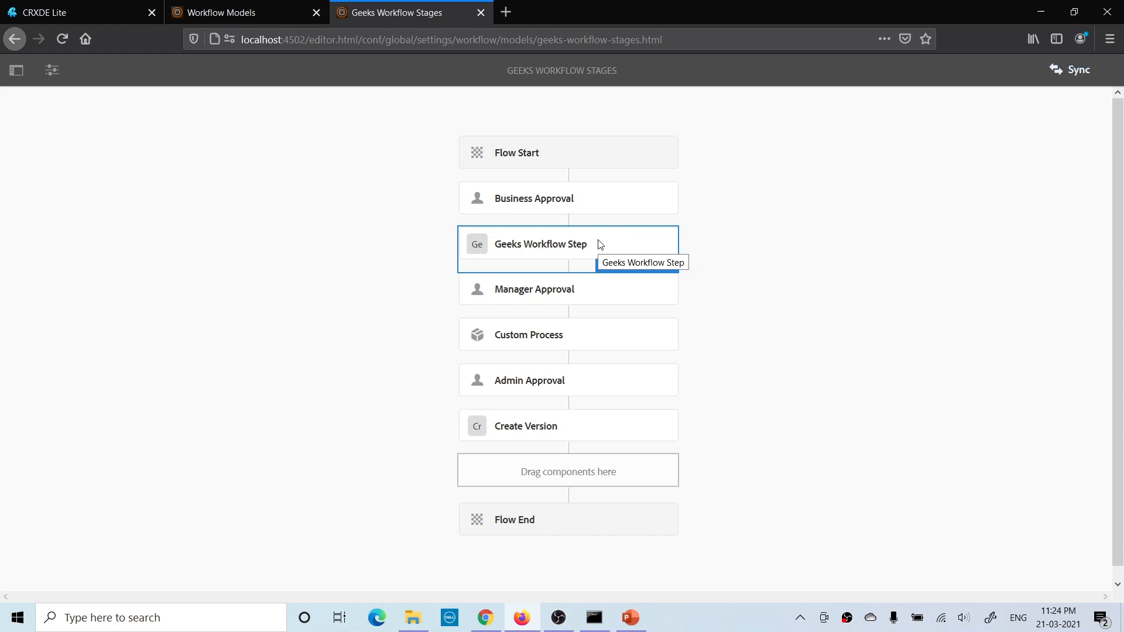
# Review the step arguments configured for the Geeks Workflow Step, then close its settings without changes
pyautogui.click(600, 245)
pyautogui.click(477, 209)
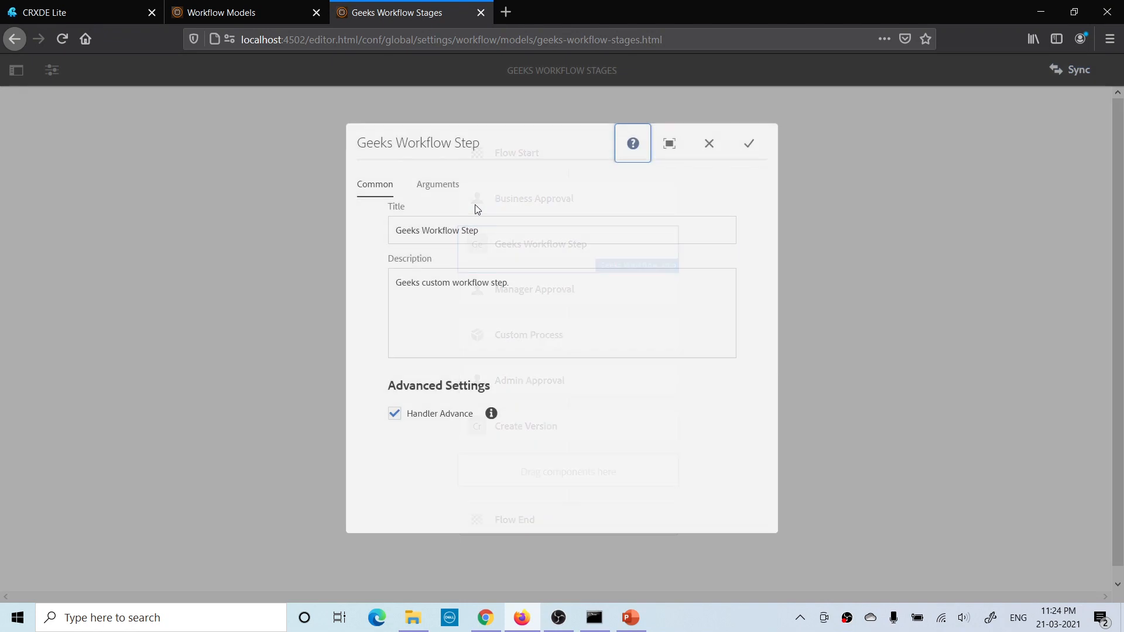
pyautogui.click(456, 191)
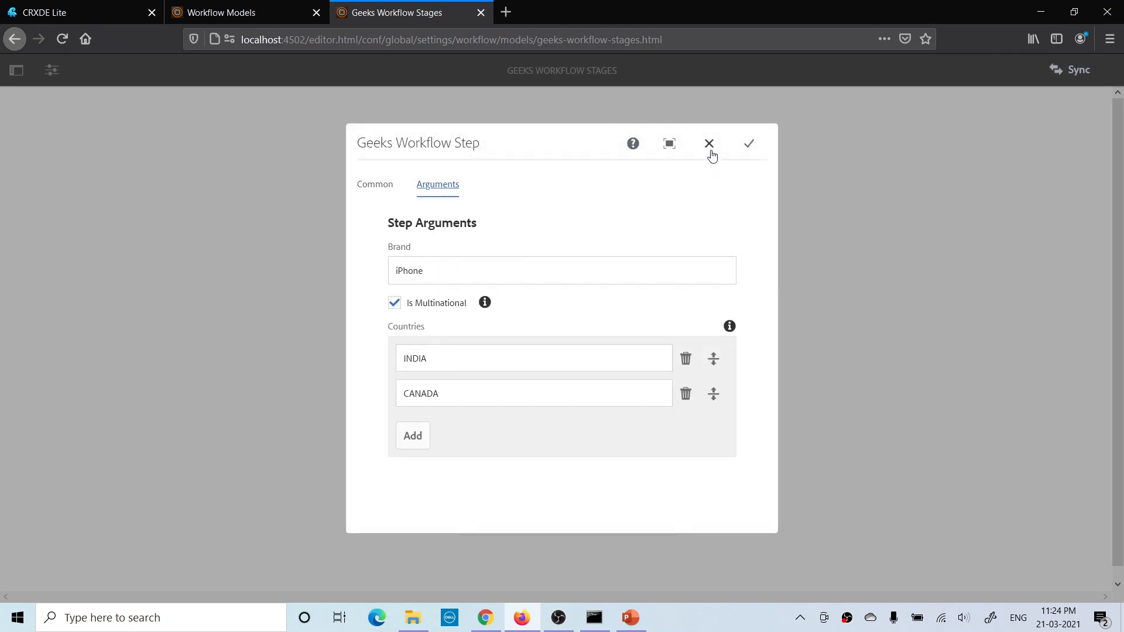
pyautogui.click(709, 145)
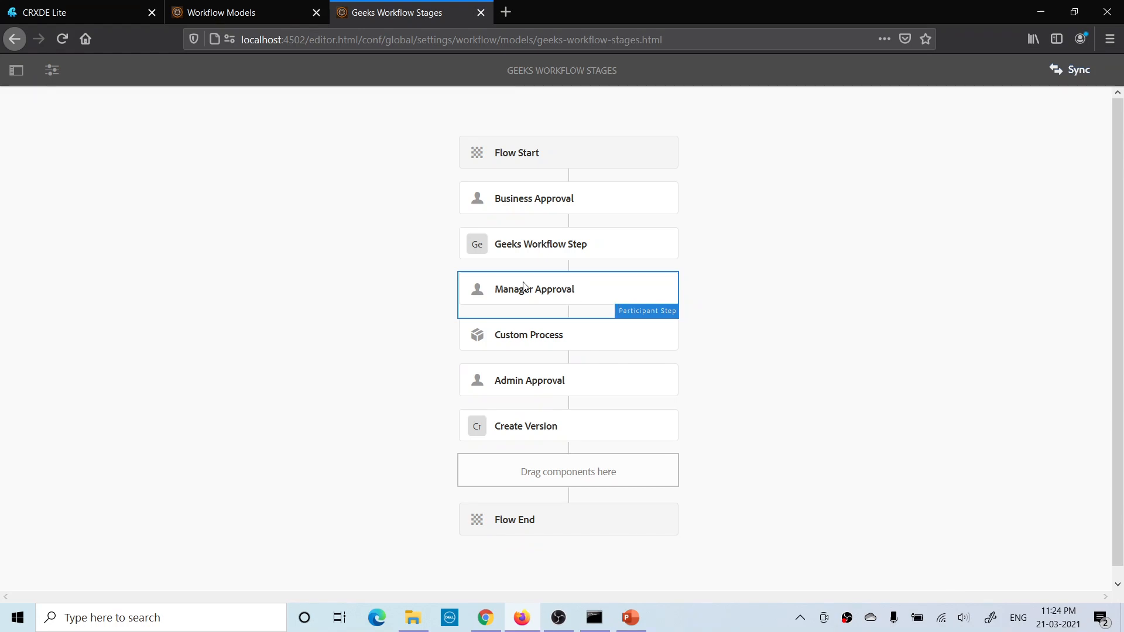
# Review the process selection and arguments of the Custom Process step, then close its settings without changes
pyautogui.click(549, 346)
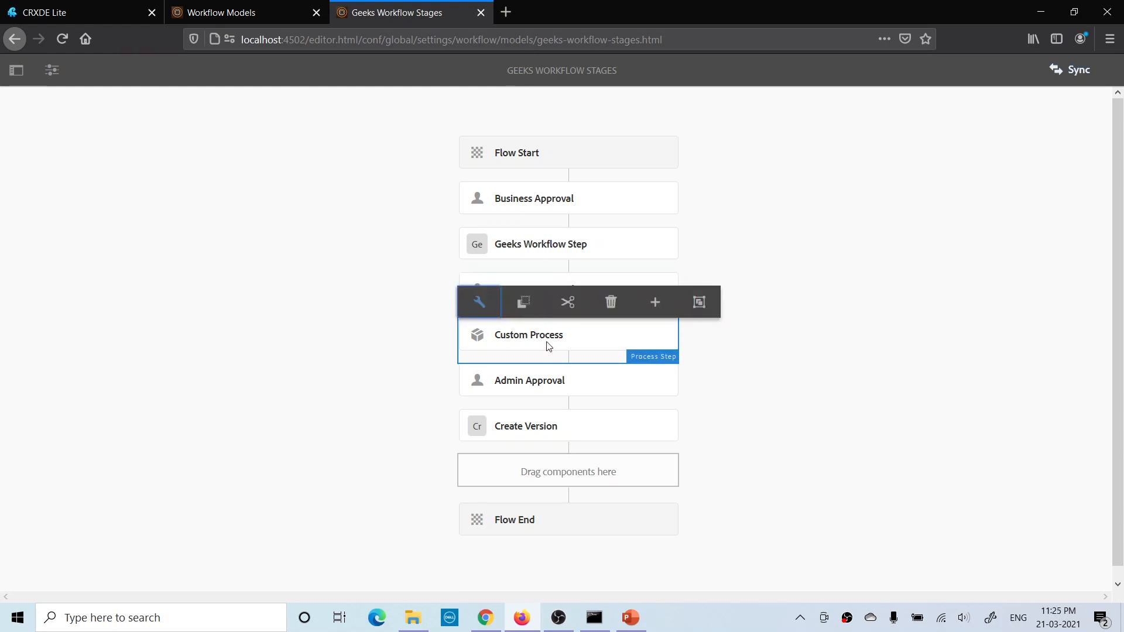
pyautogui.click(478, 302)
pyautogui.click(431, 183)
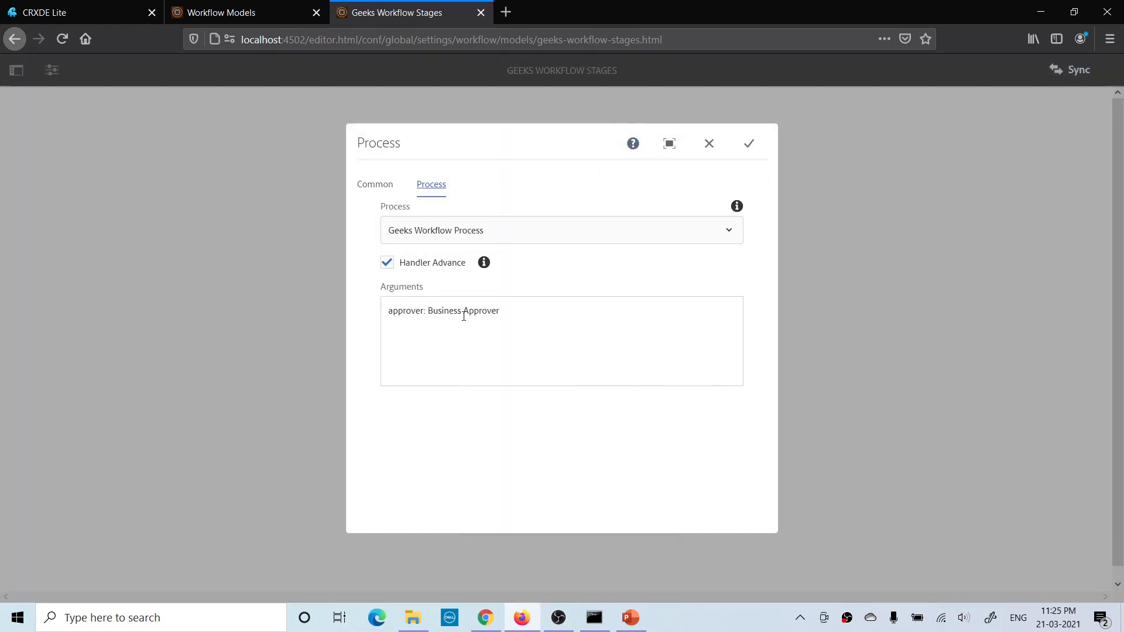
pyautogui.moveTo(501, 314); pyautogui.dragTo(389, 308)
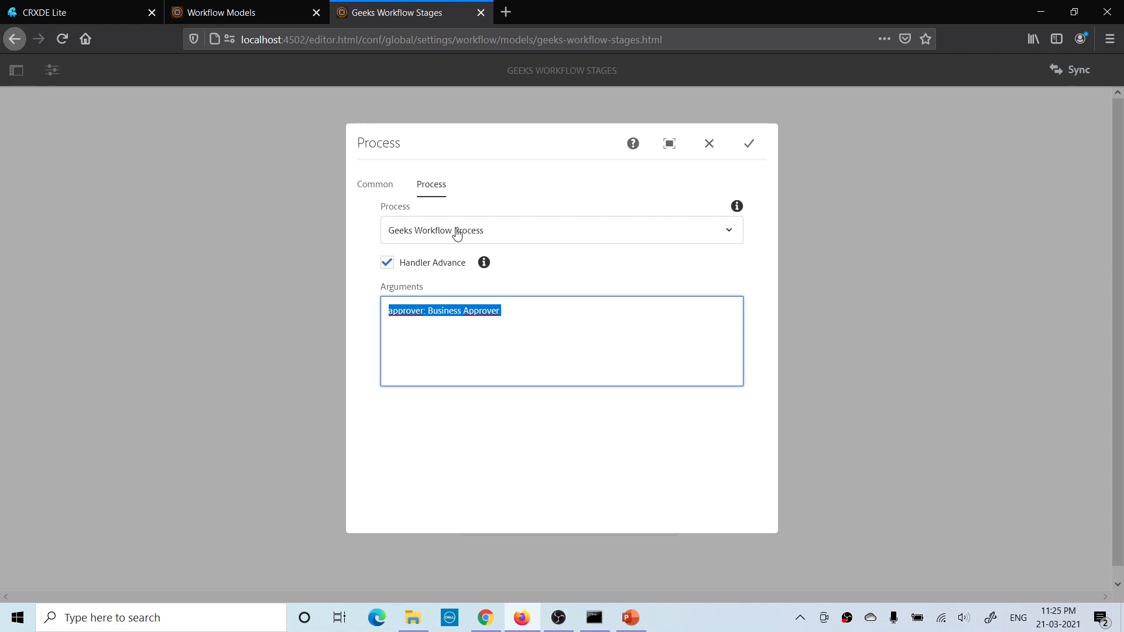
pyautogui.click(709, 144)
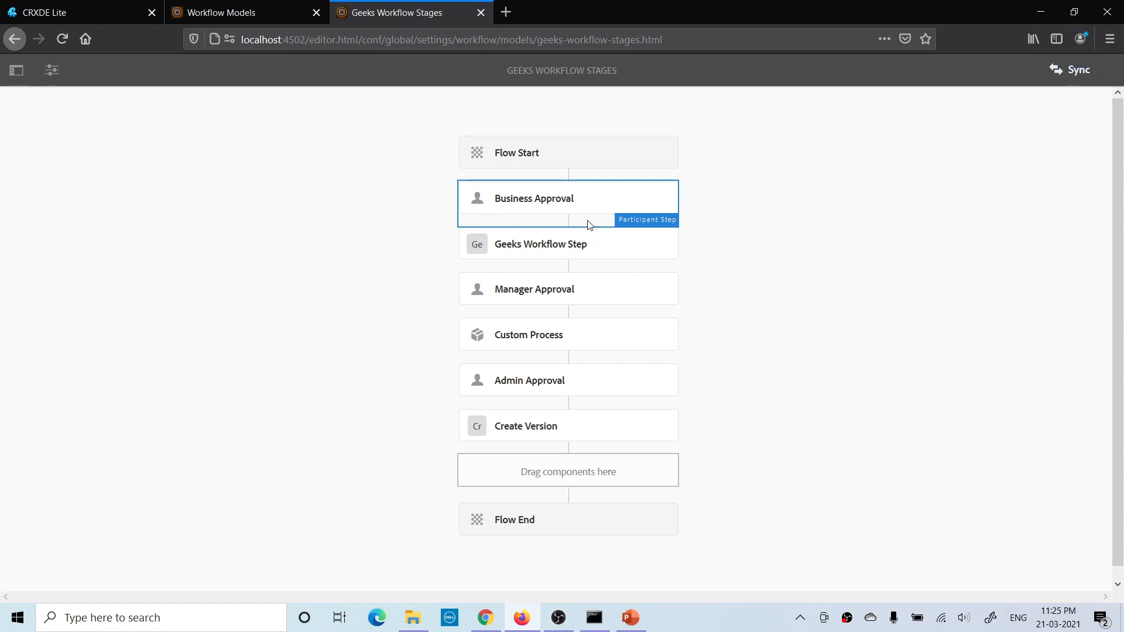
# Open the Geeks Workflow Stages model's properties and add a first workflow stage named Create
pyautogui.click(50, 71)
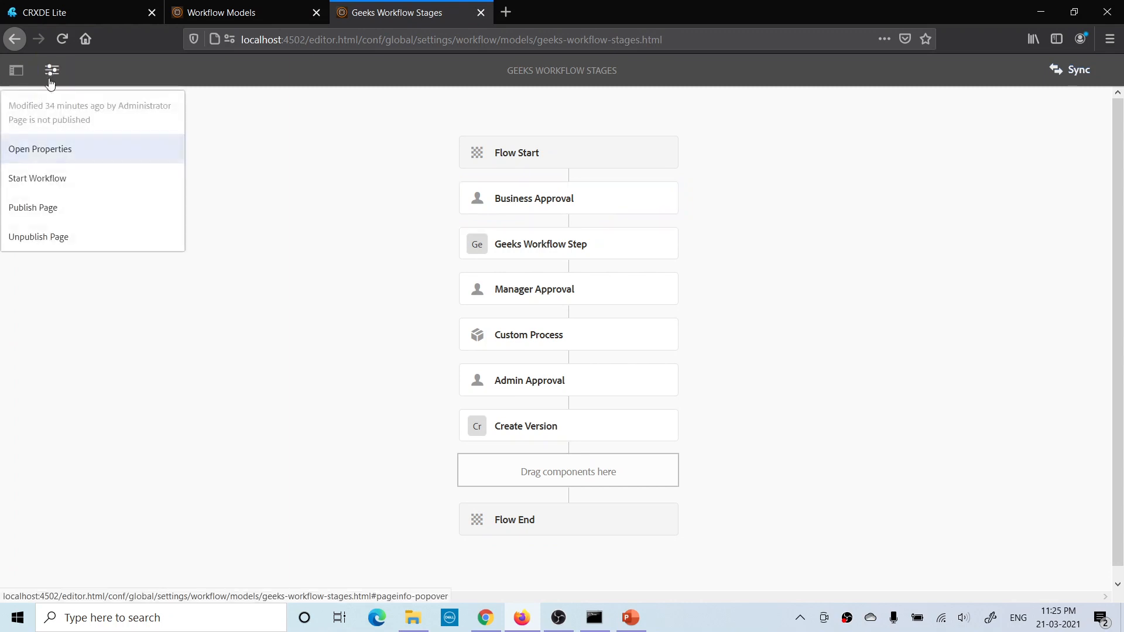
pyautogui.click(50, 148)
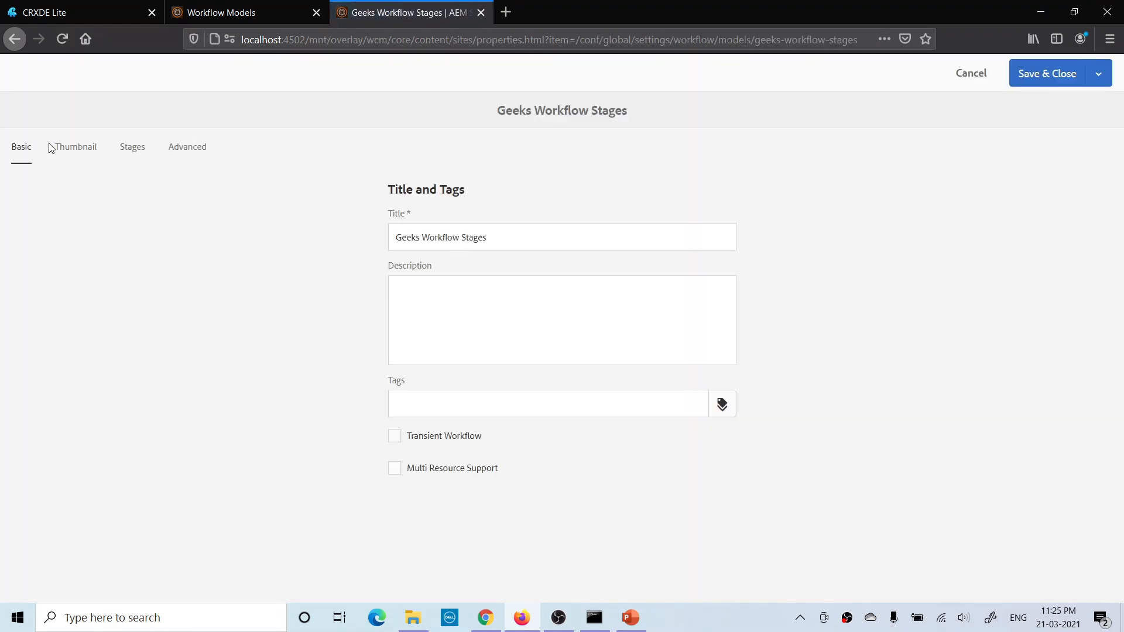
pyautogui.click(134, 148)
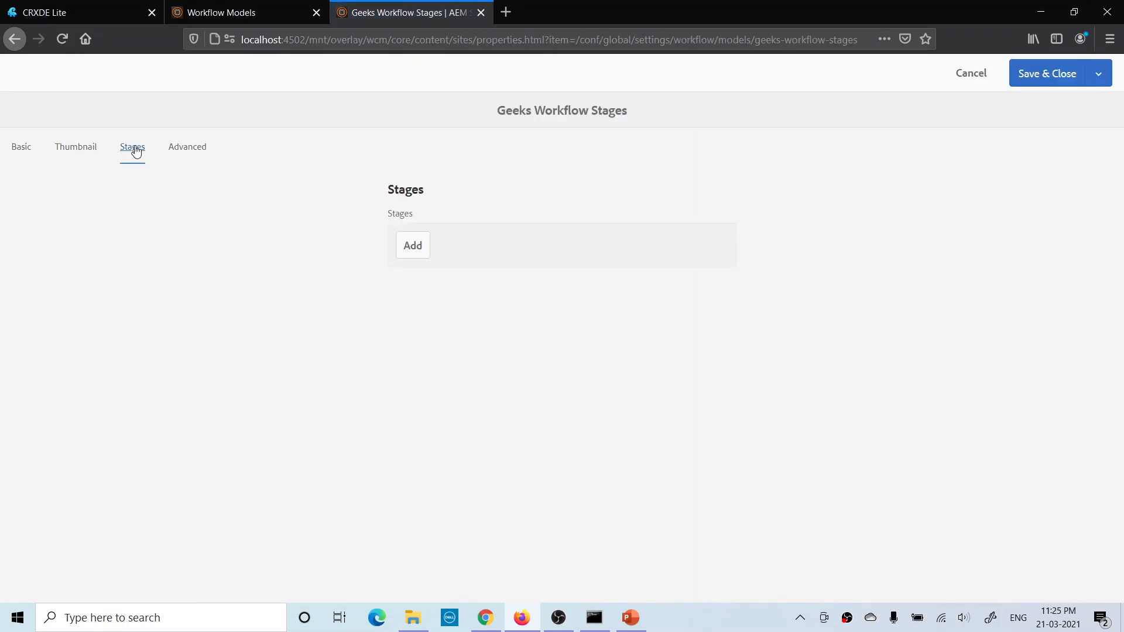
pyautogui.click(411, 248)
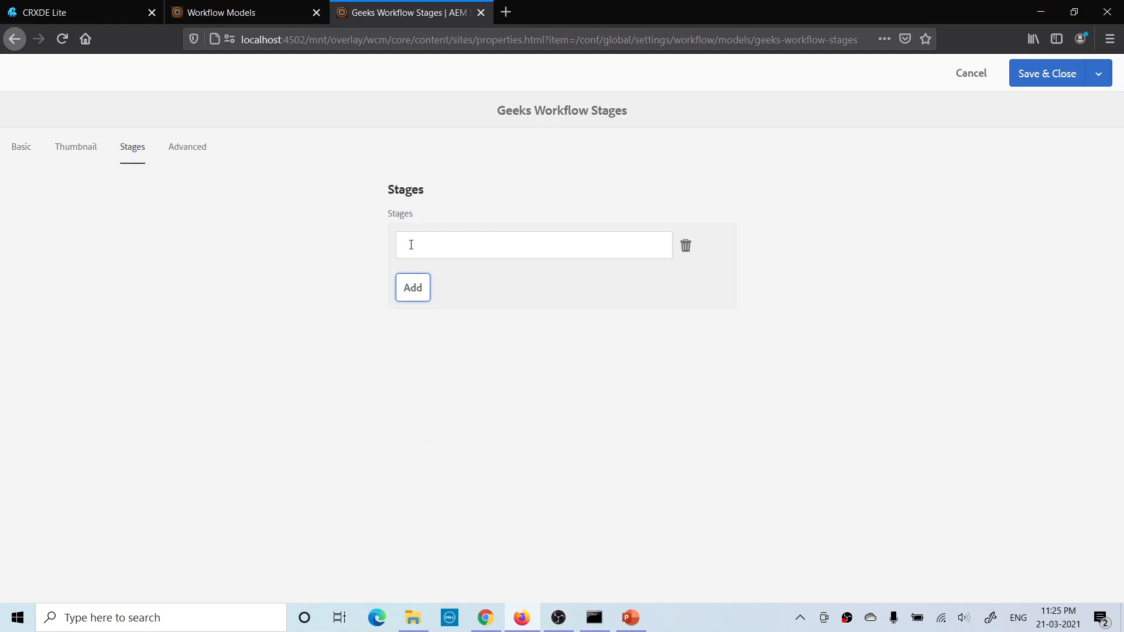
pyautogui.click(407, 243)
pyautogui.write('Create')
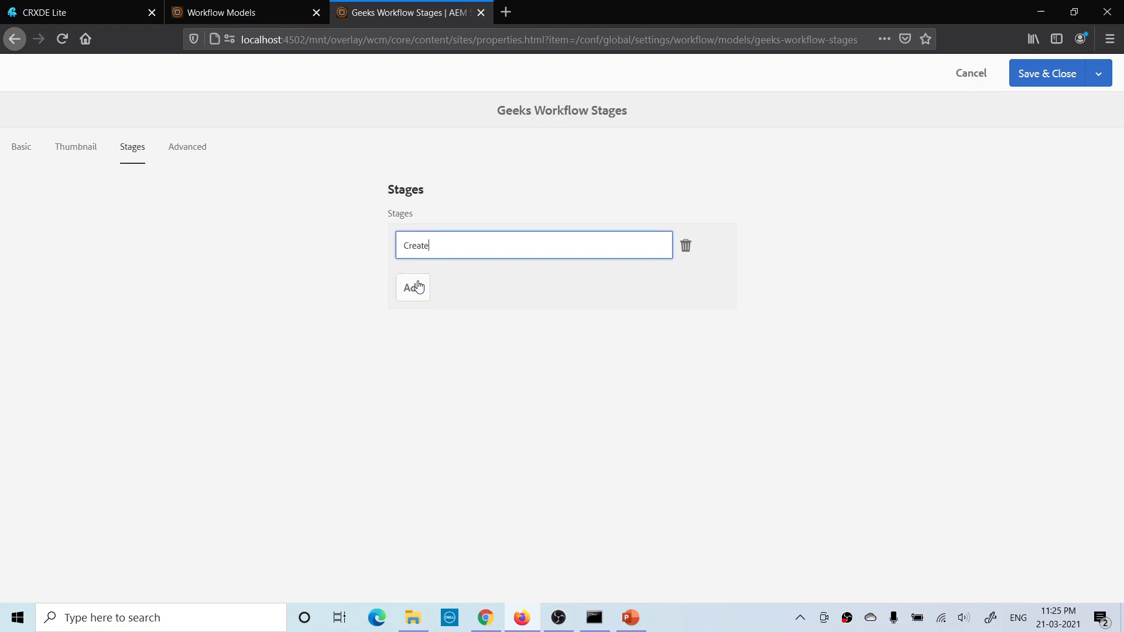
# Add two more workflow stages named Review and Approve, and save the model properties
pyautogui.click(419, 287)
pyautogui.click(443, 288)
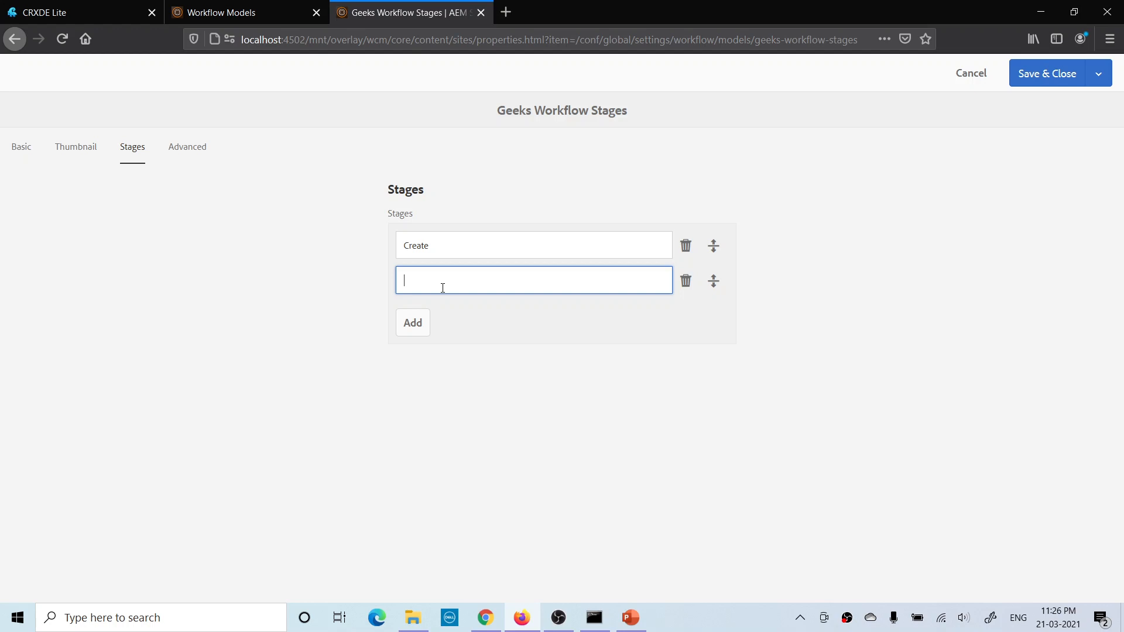
pyautogui.write('Review')
pyautogui.click(409, 322)
pyautogui.click(431, 312)
pyautogui.write('Approve')
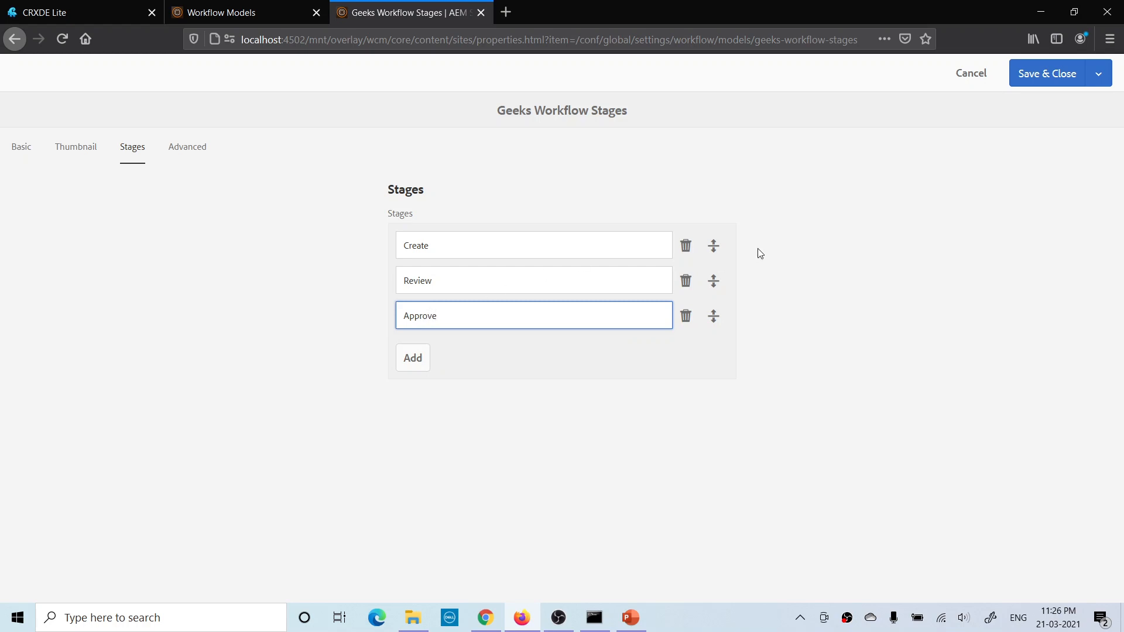
pyautogui.click(204, 201)
pyautogui.click(1067, 74)
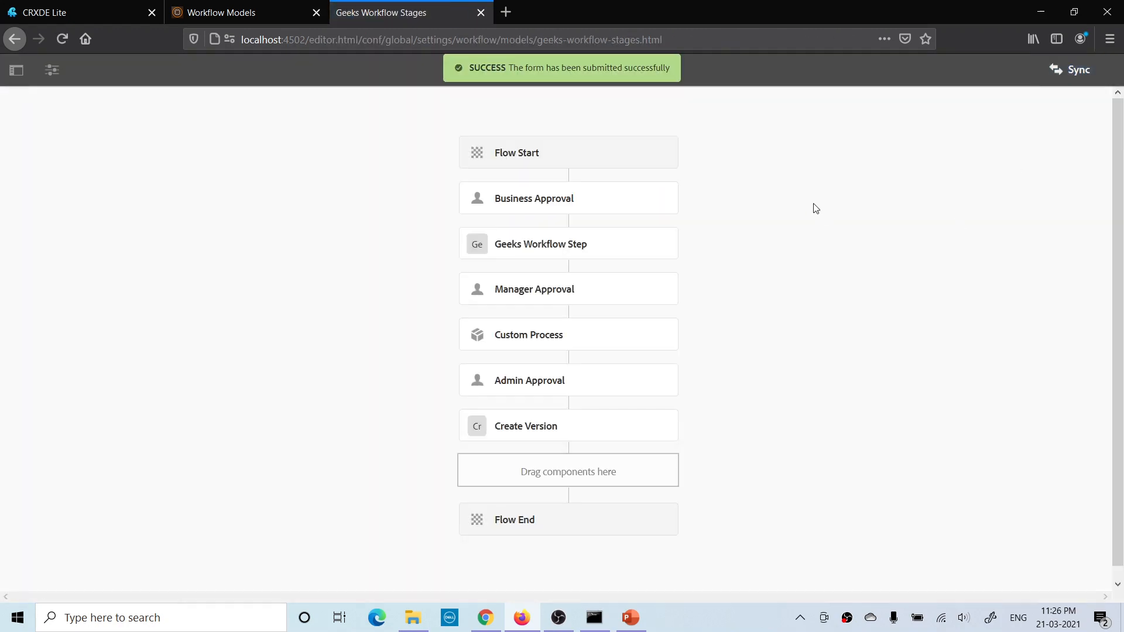
# Assign the Business Approval step to the Create workflow stage and save its settings
pyautogui.click(547, 198)
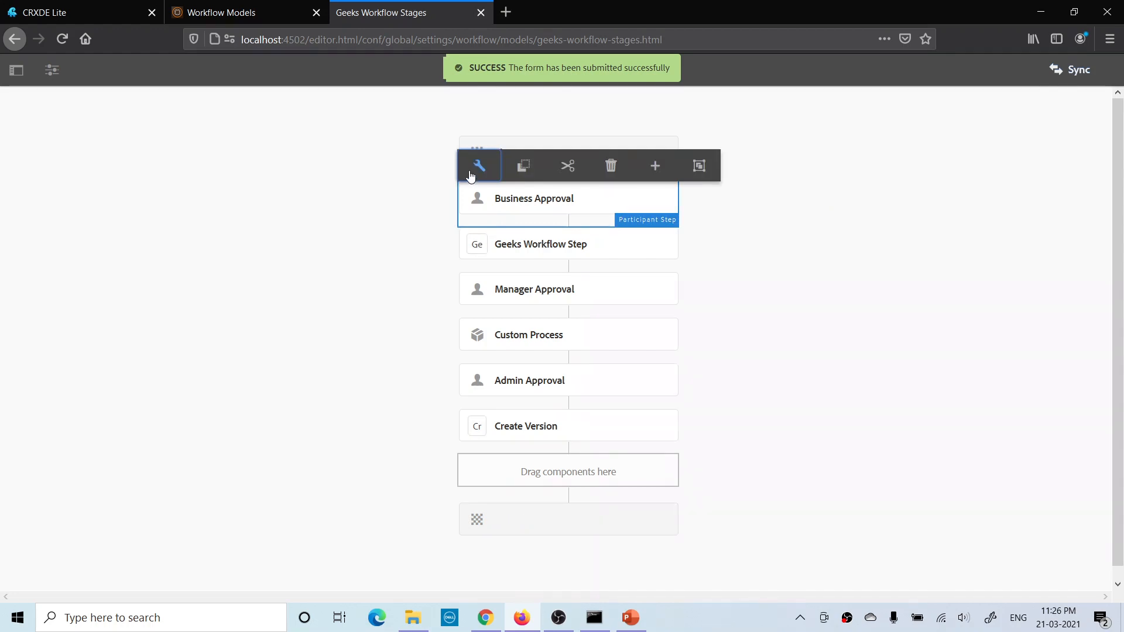
pyautogui.click(479, 167)
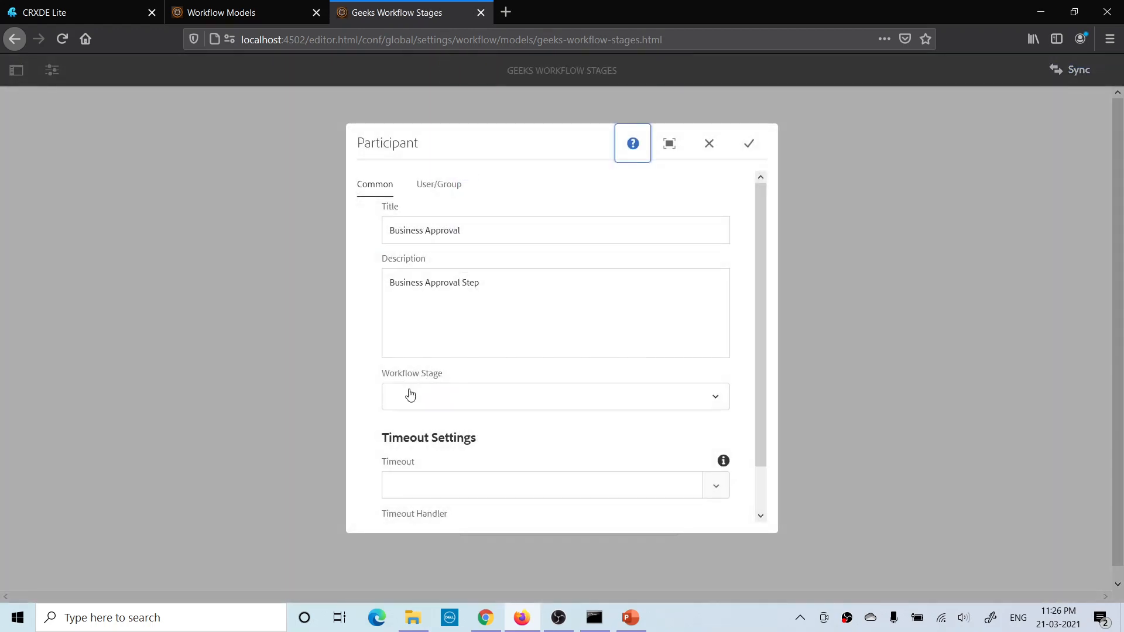
pyautogui.click(489, 400)
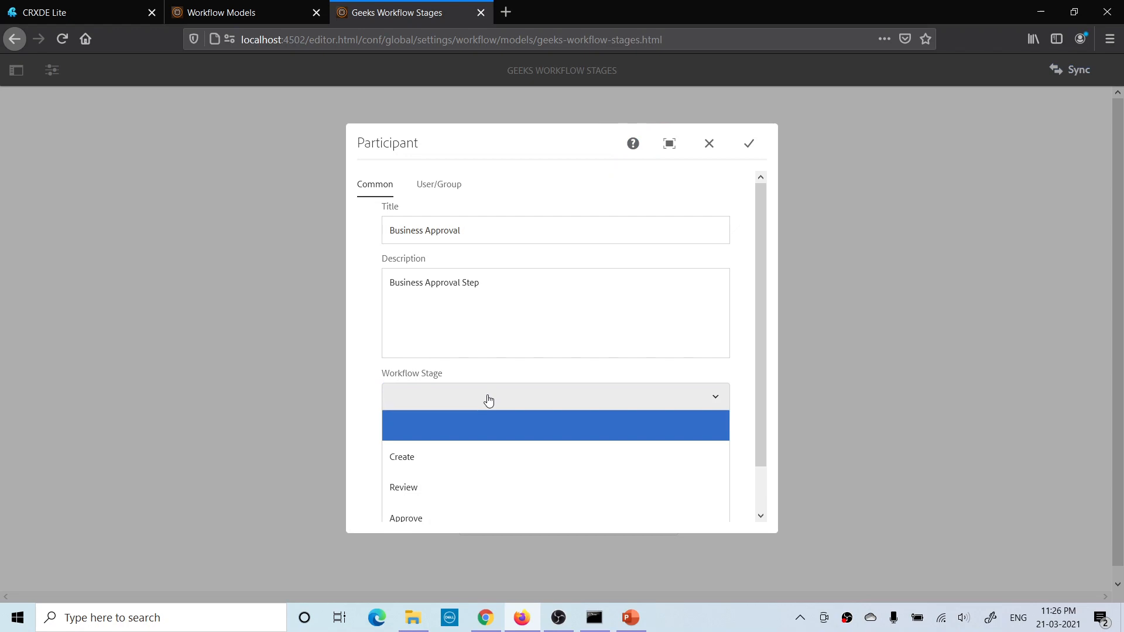
pyautogui.click(460, 455)
pyautogui.click(749, 144)
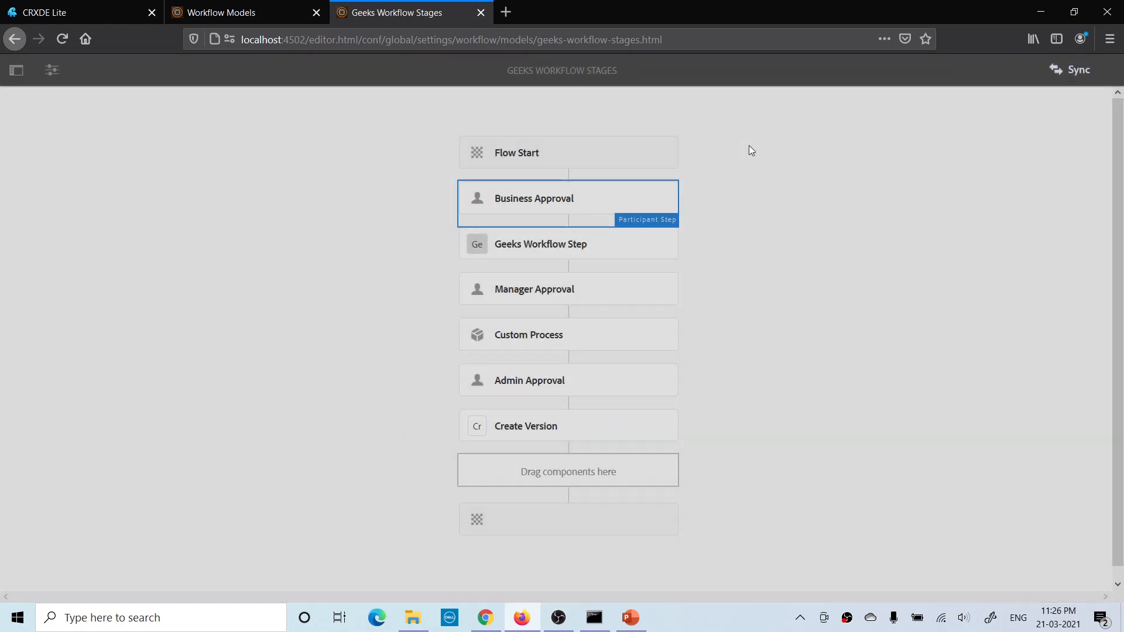
# Assign the Manager Approval step to the Review workflow stage and save its settings
pyautogui.click(571, 291)
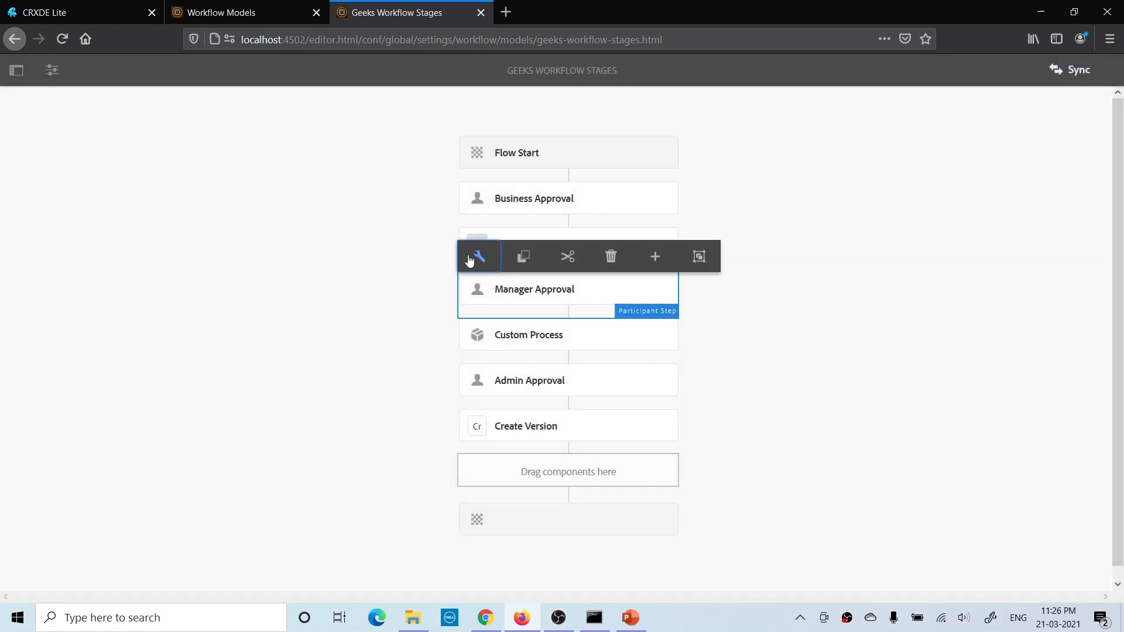
pyautogui.click(478, 257)
pyautogui.click(461, 398)
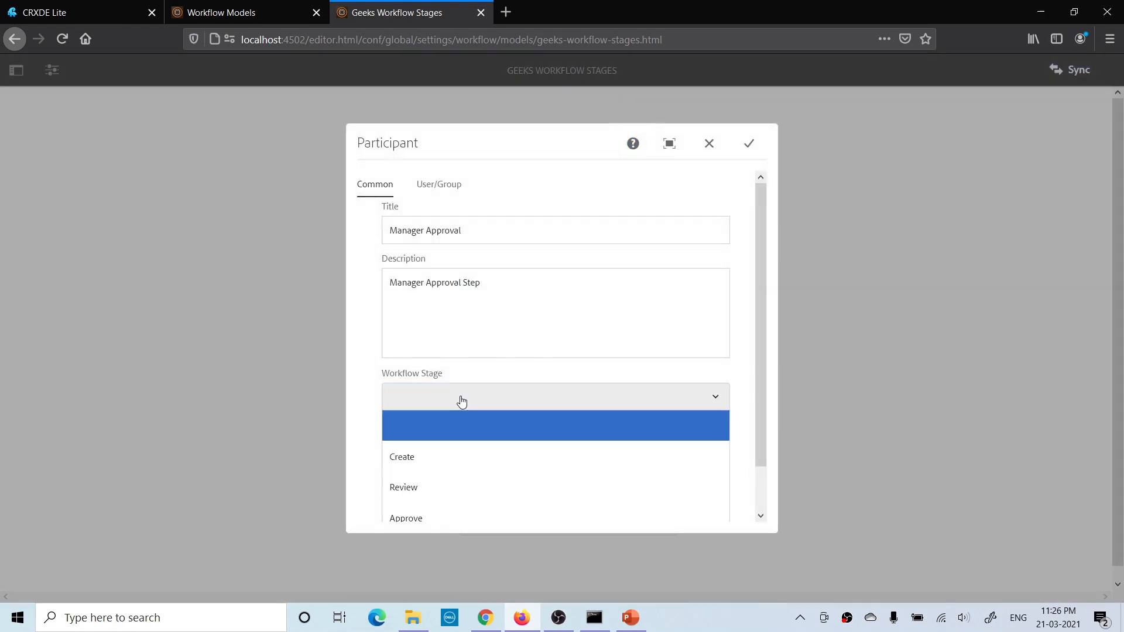
pyautogui.click(432, 491)
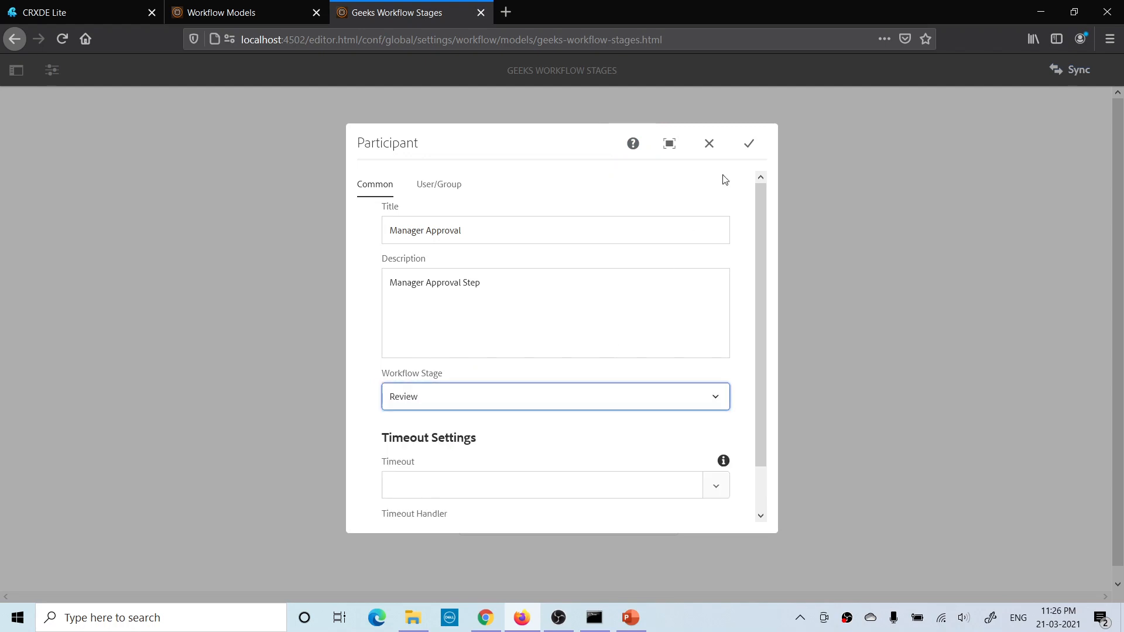
pyautogui.click(741, 147)
# Assign the Custom Process step to the Review workflow stage and save its settings
pyautogui.click(572, 350)
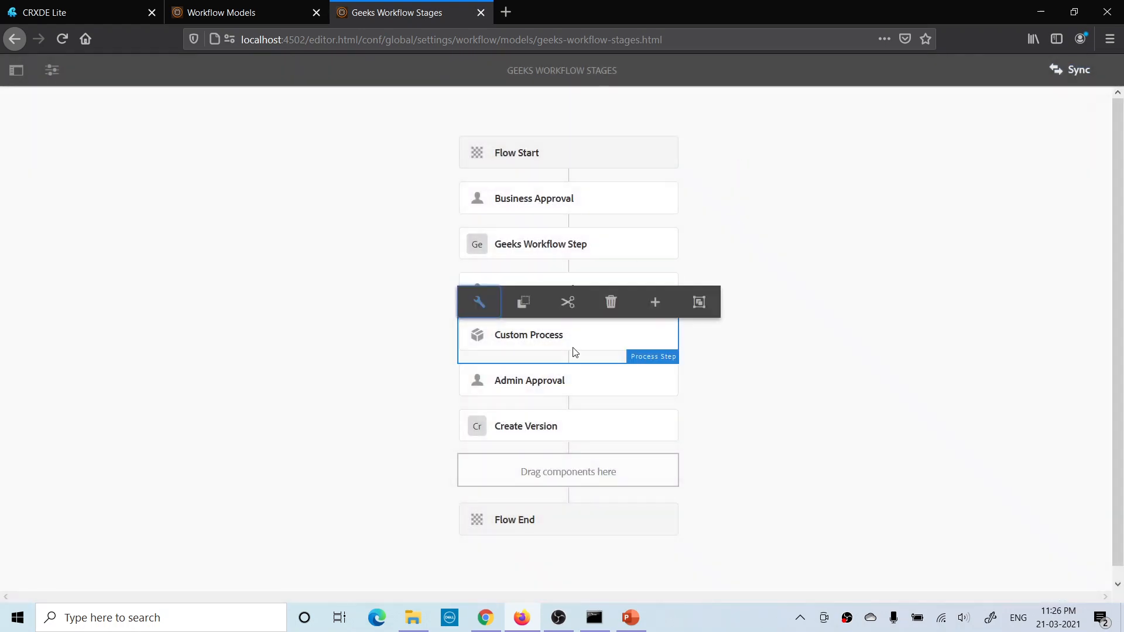
pyautogui.click(481, 302)
pyautogui.click(466, 405)
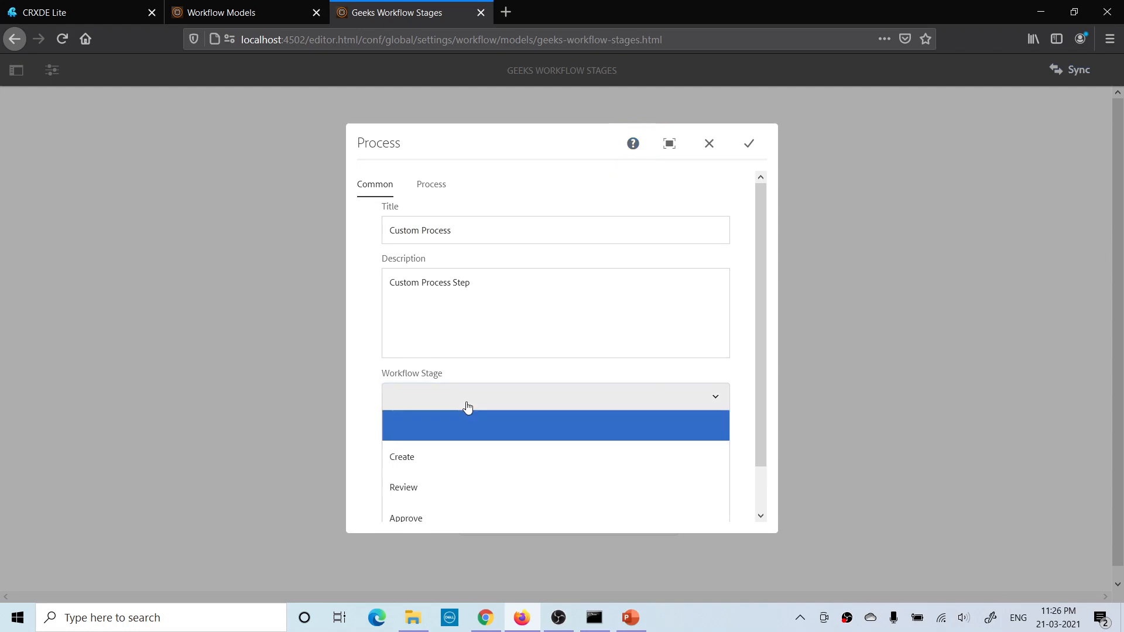
pyautogui.click(431, 481)
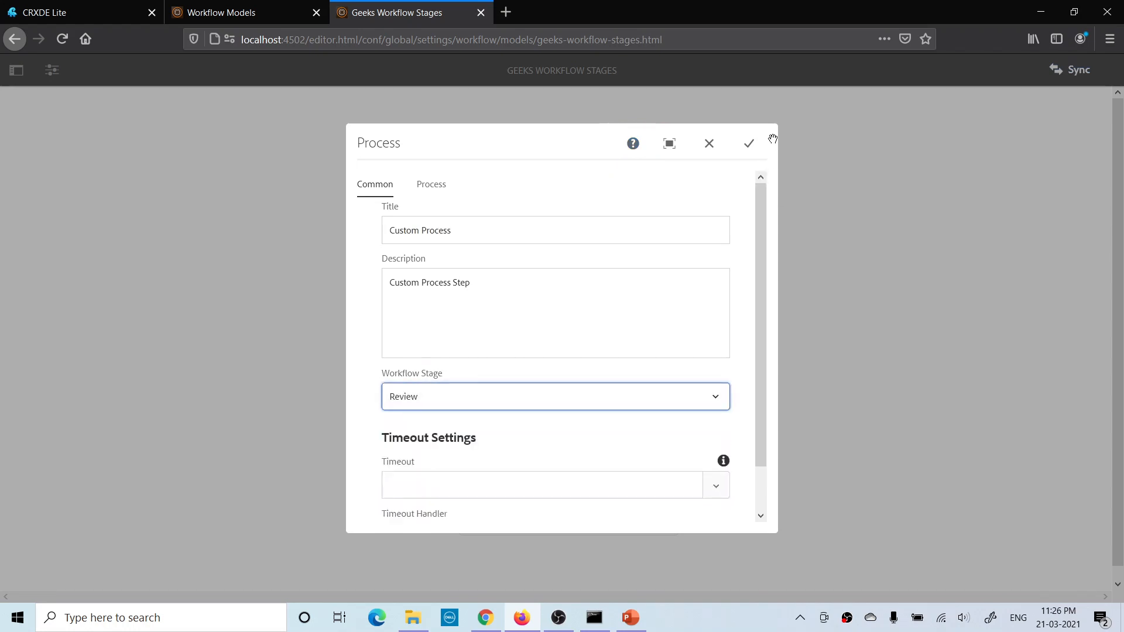
pyautogui.click(749, 144)
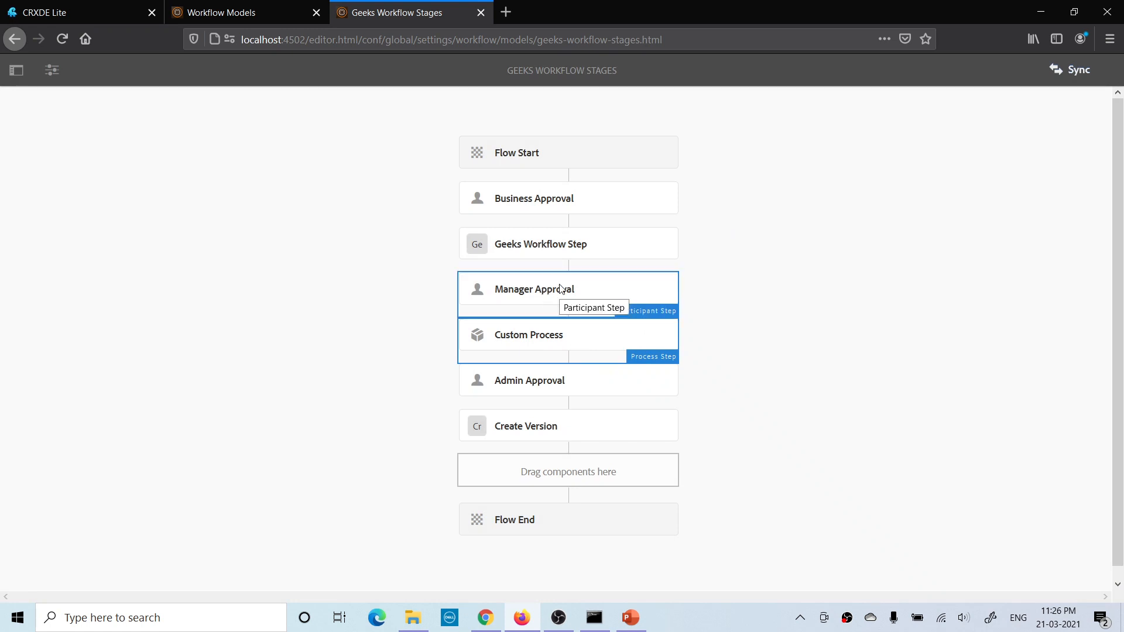
# Assign the Admin Approval step to the Approve workflow stage and save its settings
pyautogui.click(567, 376)
pyautogui.click(478, 347)
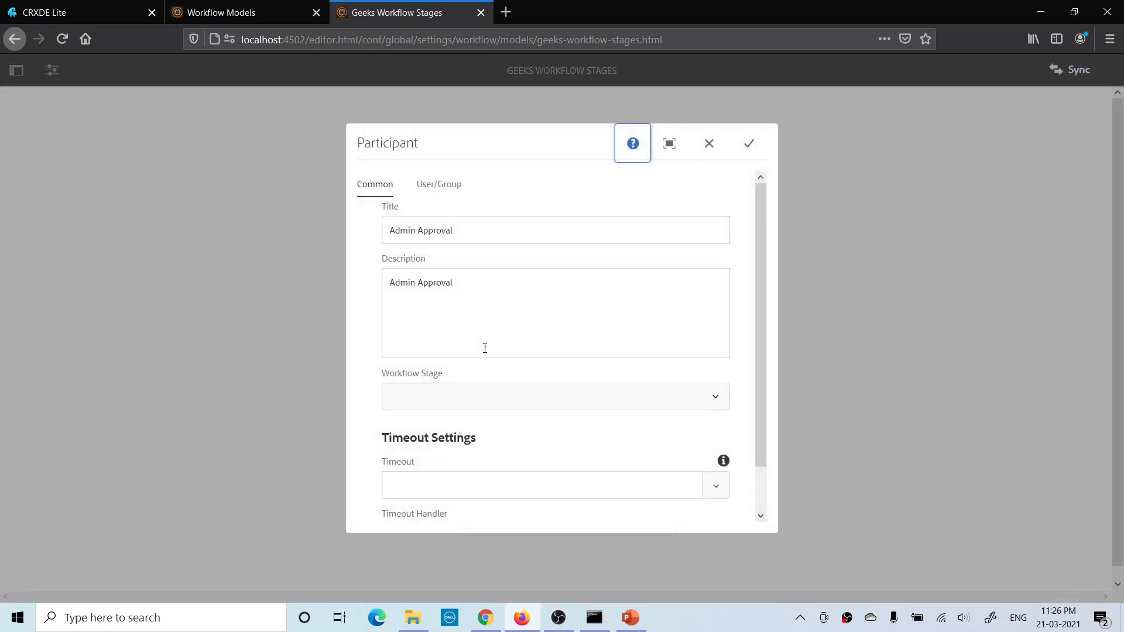
pyautogui.click(461, 402)
pyautogui.click(433, 520)
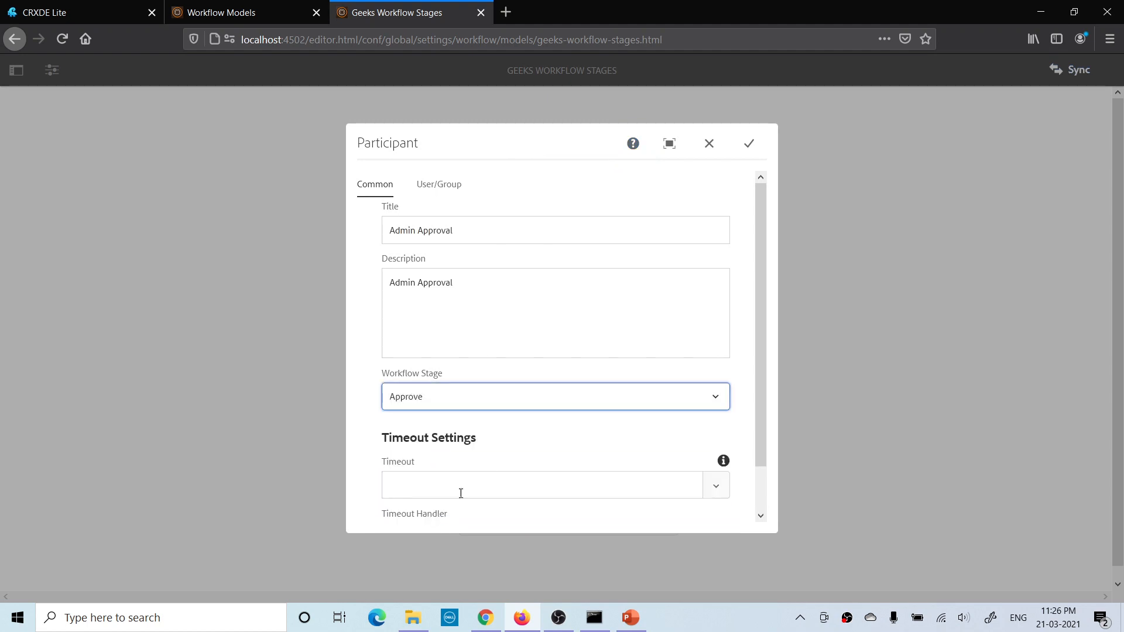
pyautogui.click(750, 145)
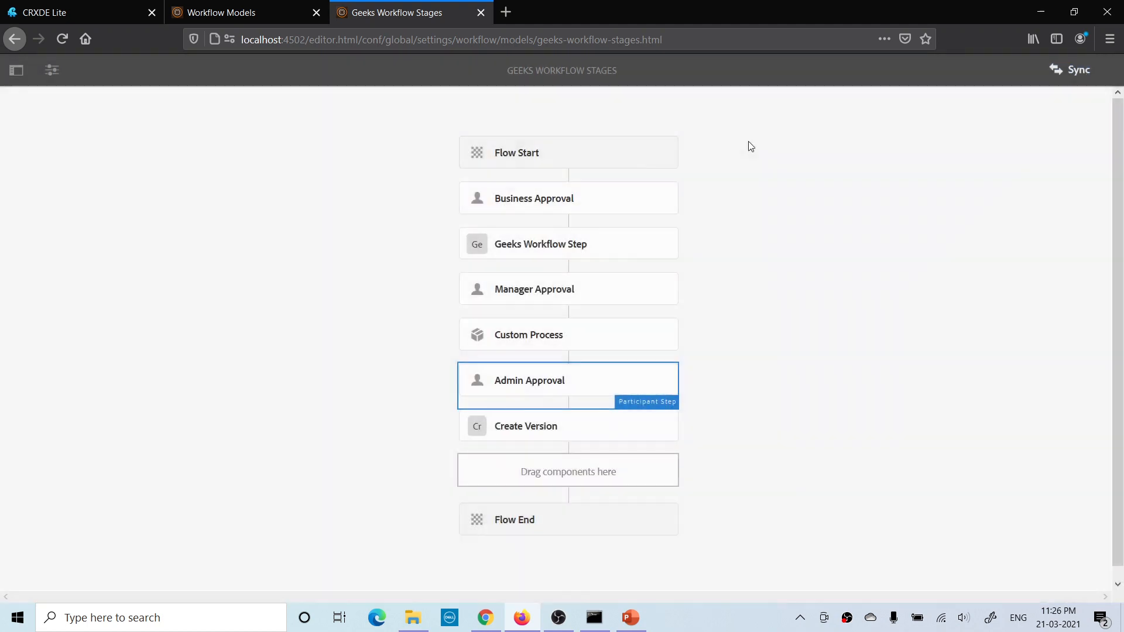
# Check the common and argument settings of the Create Version step for a workflow stage option, then close them
pyautogui.click(535, 426)
pyautogui.click(479, 394)
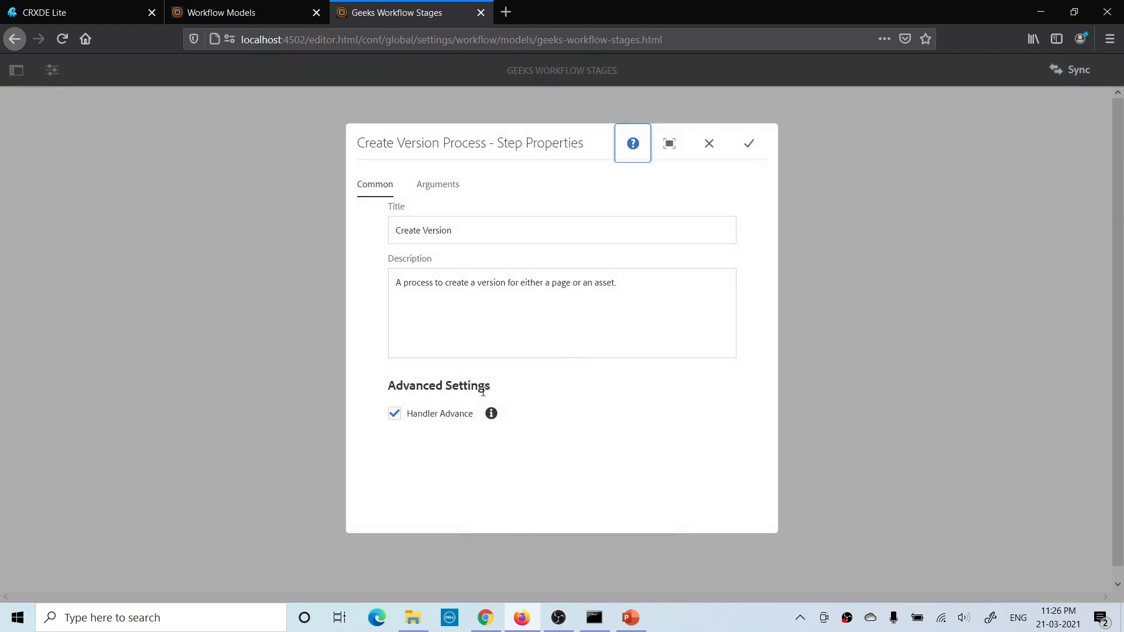
pyautogui.click(440, 185)
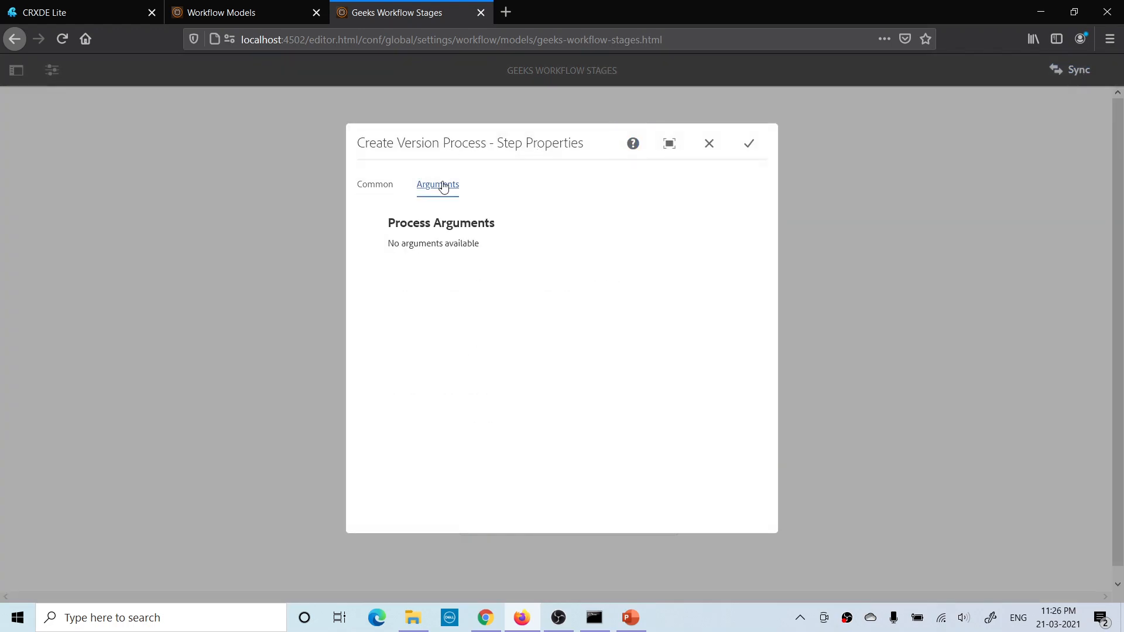
pyautogui.click(377, 186)
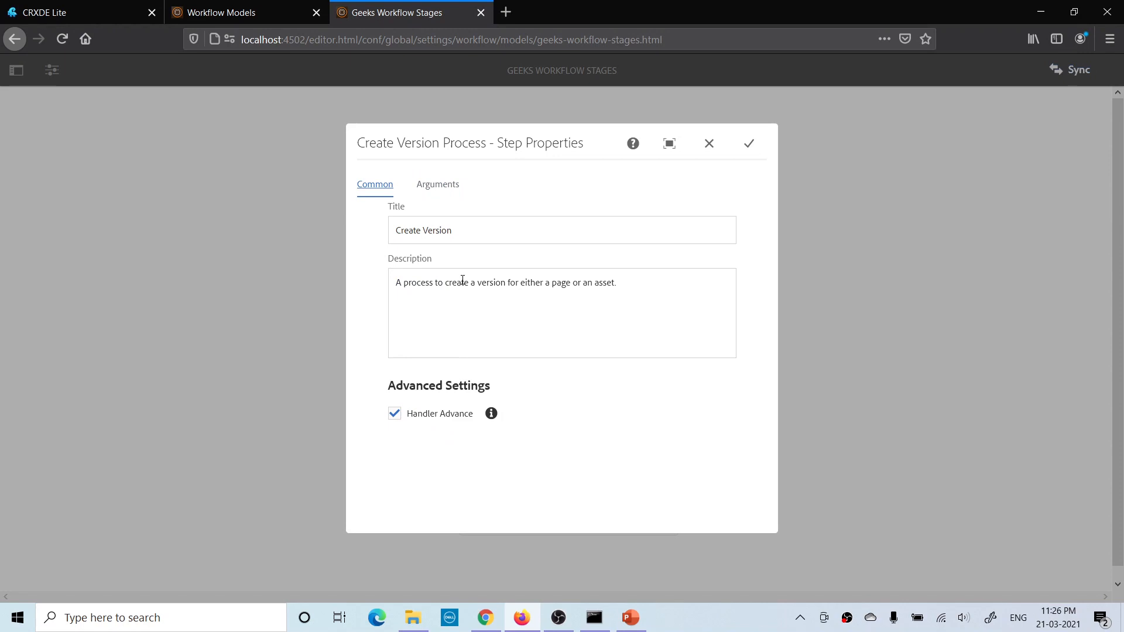
pyautogui.click(749, 143)
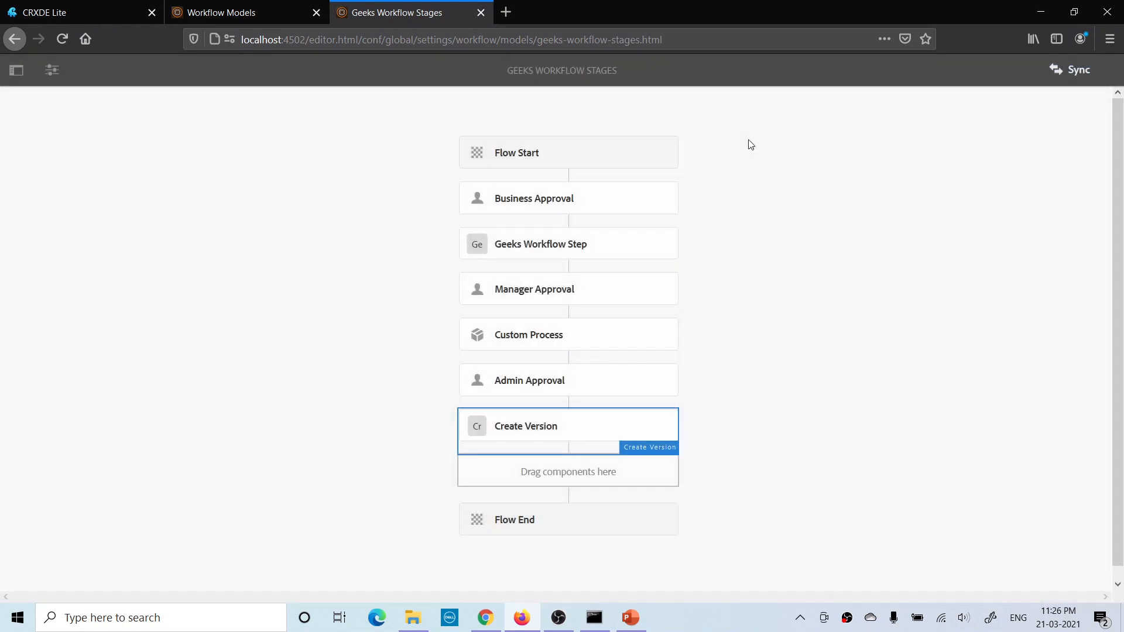
# Sync the Geeks Workflow Stages model to its runtime version
pyautogui.click(1078, 70)
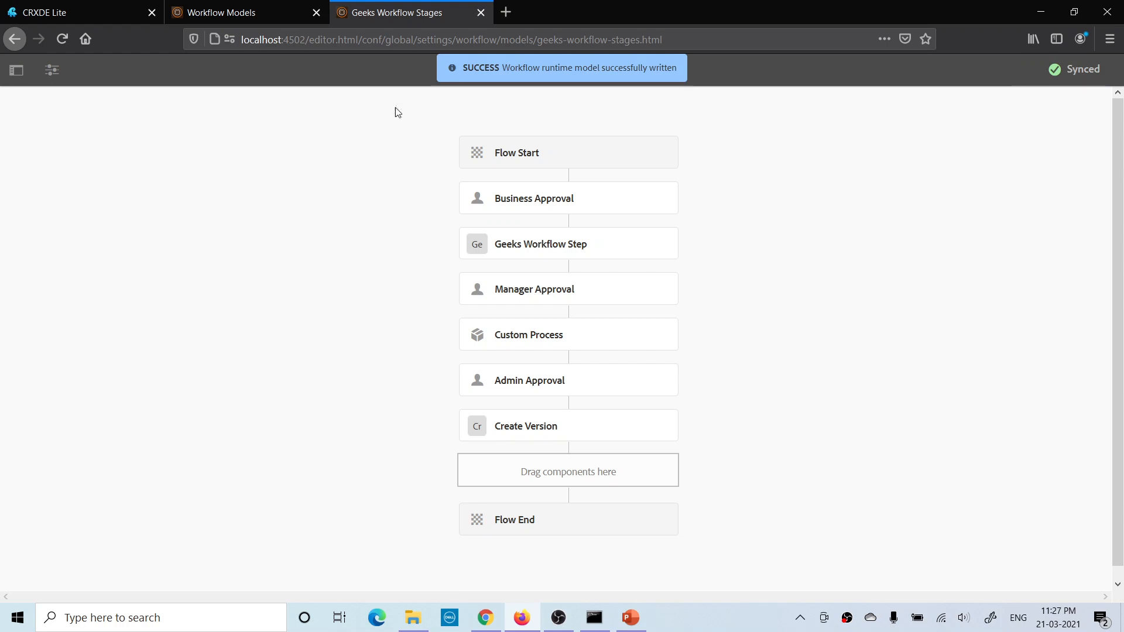
# Start a workflow run from the Geeks Workflow Stages model with the Author Books page under AEM GEEKS/us/en as payload
pyautogui.click(53, 70)
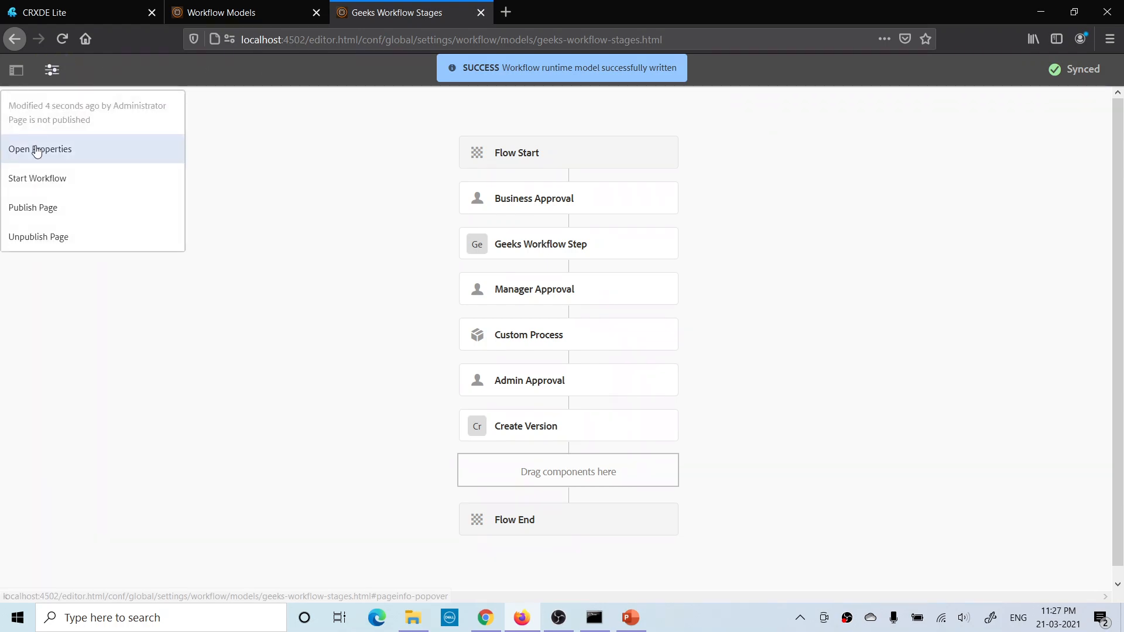
pyautogui.click(35, 173)
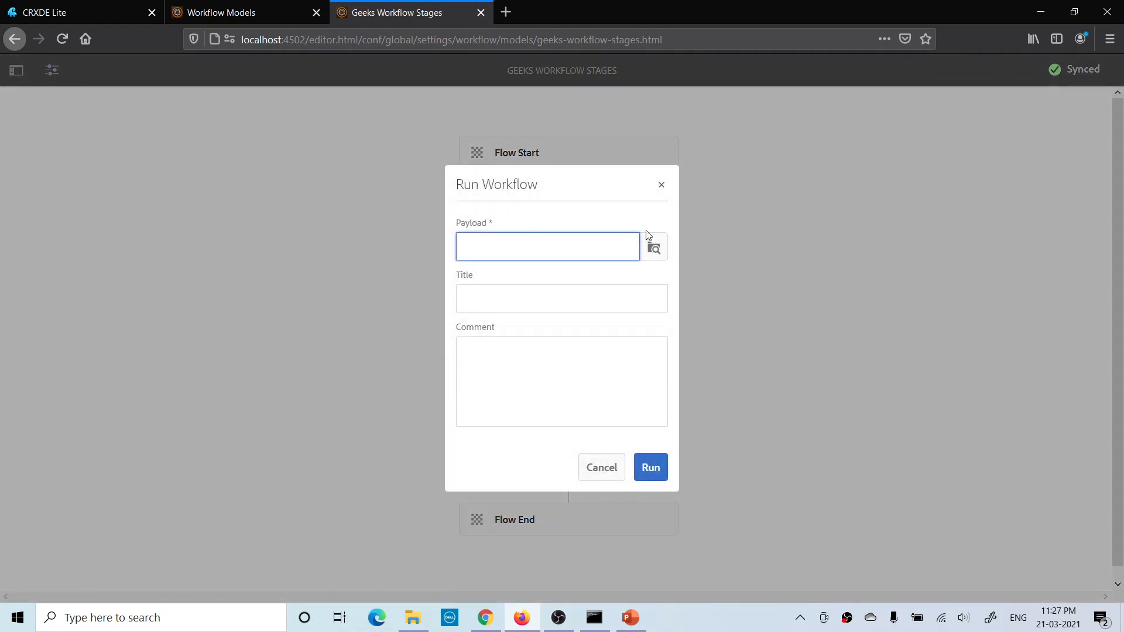
pyautogui.click(659, 247)
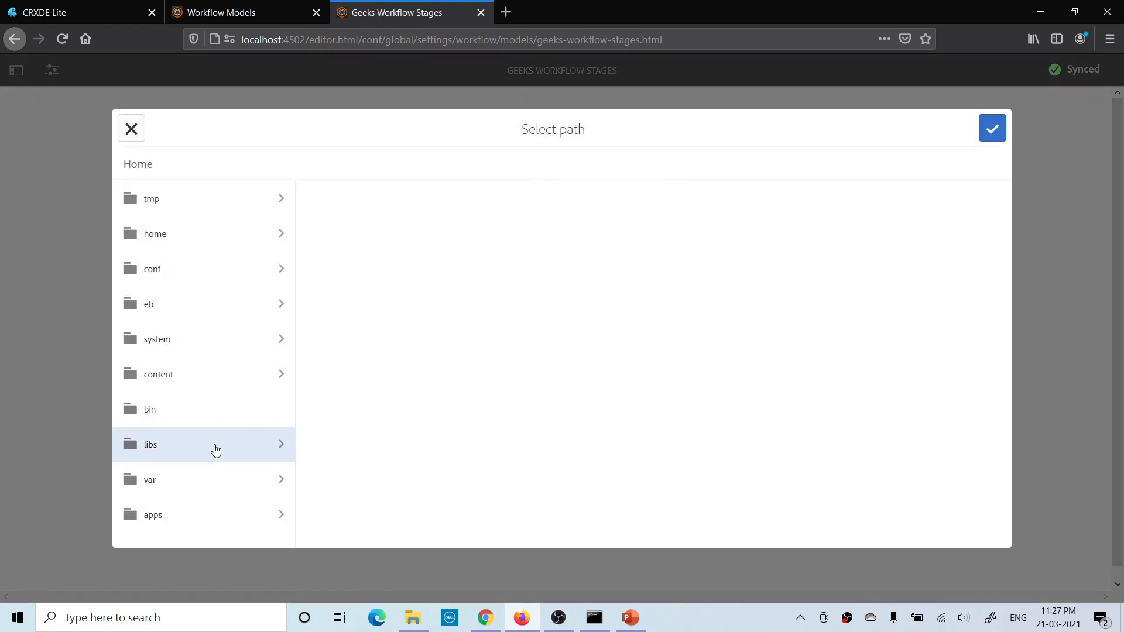
pyautogui.click(191, 382)
pyautogui.moveTo(468, 372); pyautogui.dragTo(472, 500)
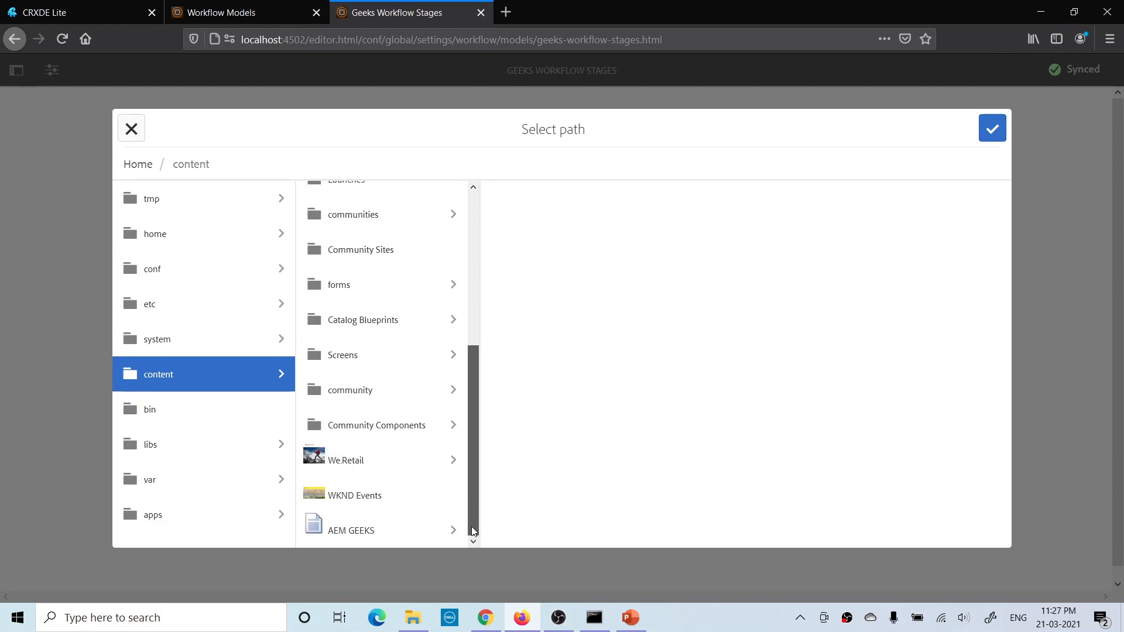
pyautogui.click(380, 543)
pyautogui.click(549, 209)
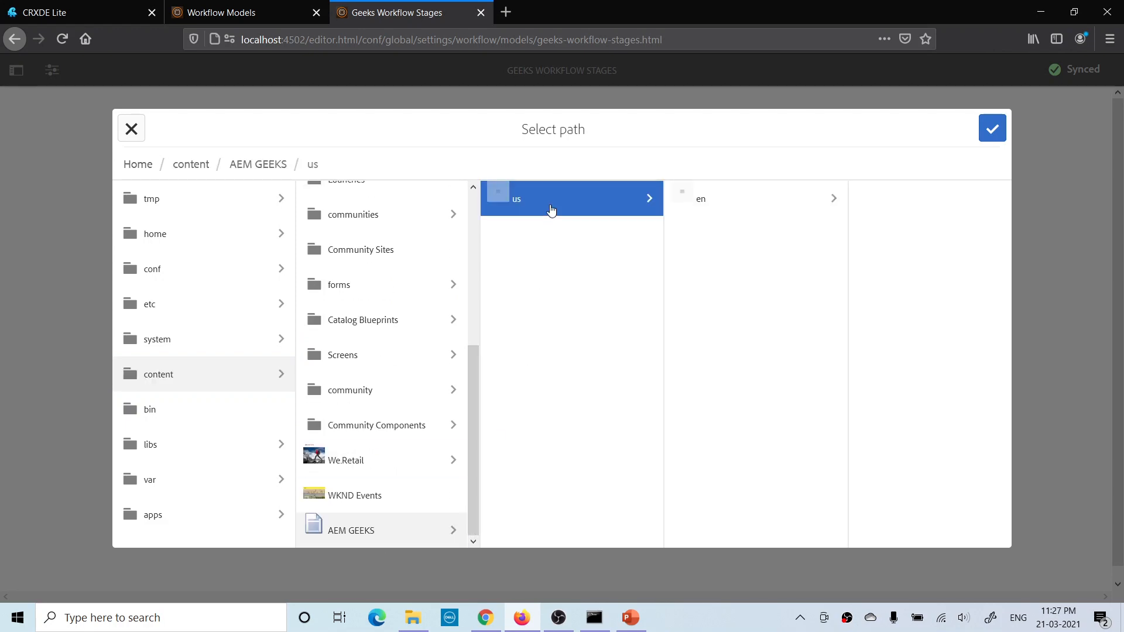
pyautogui.click(742, 210)
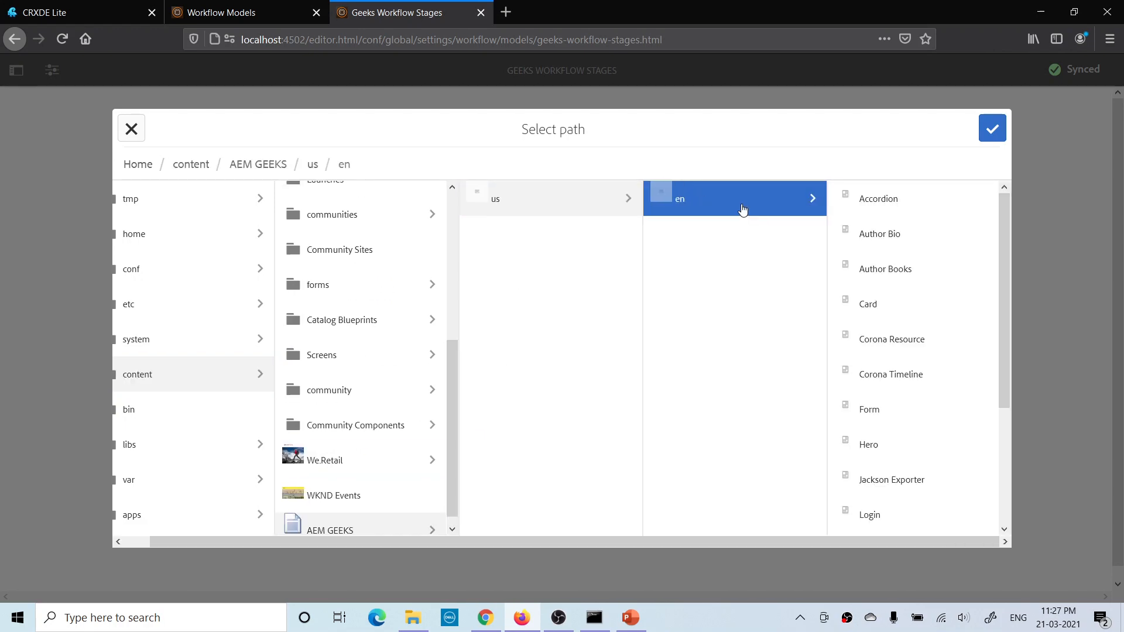
pyautogui.click(847, 269)
pyautogui.click(993, 128)
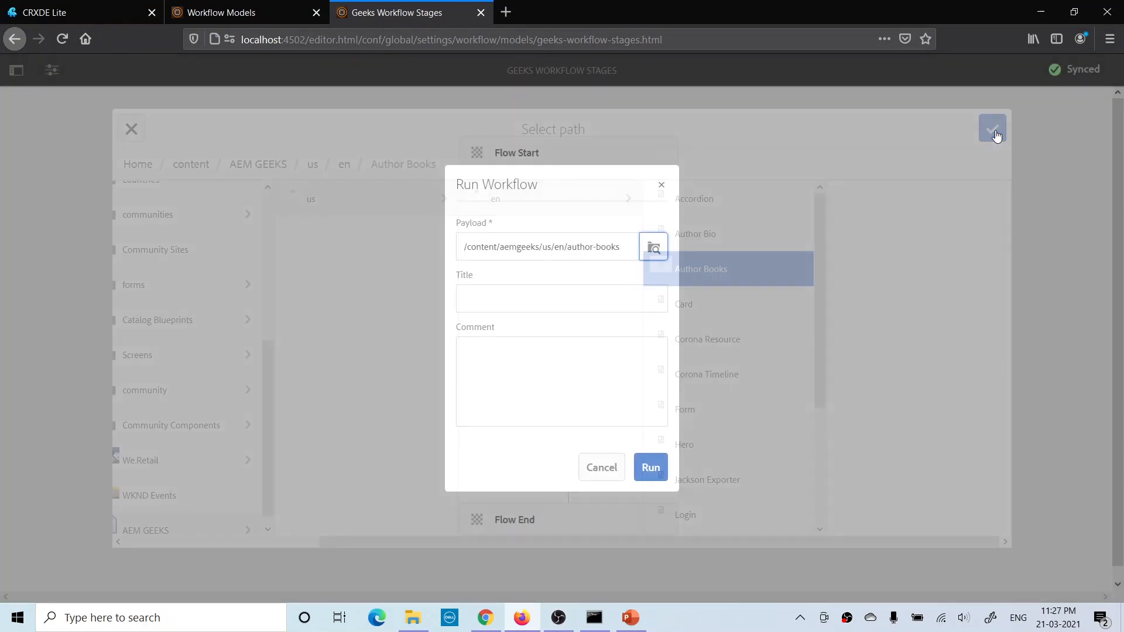
# Enter "Workflow Stages" as both the title and the comment of the workflow, and run it
pyautogui.click(514, 299)
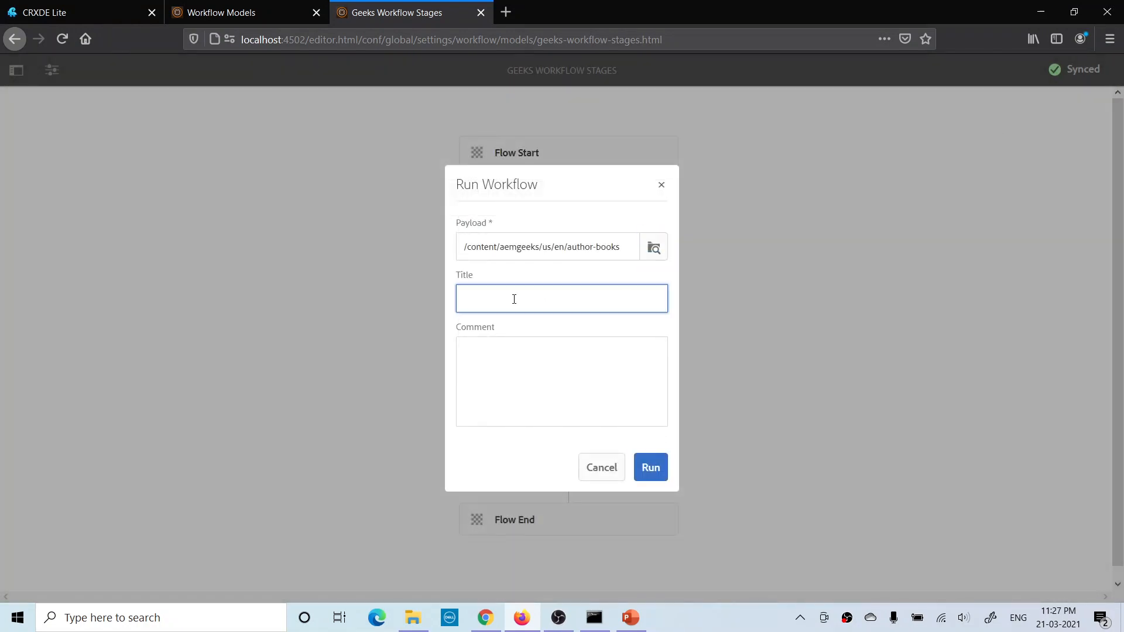
pyautogui.write('Workflow Stages')
pyautogui.press('Tab')
pyautogui.write('Workflow Stages')
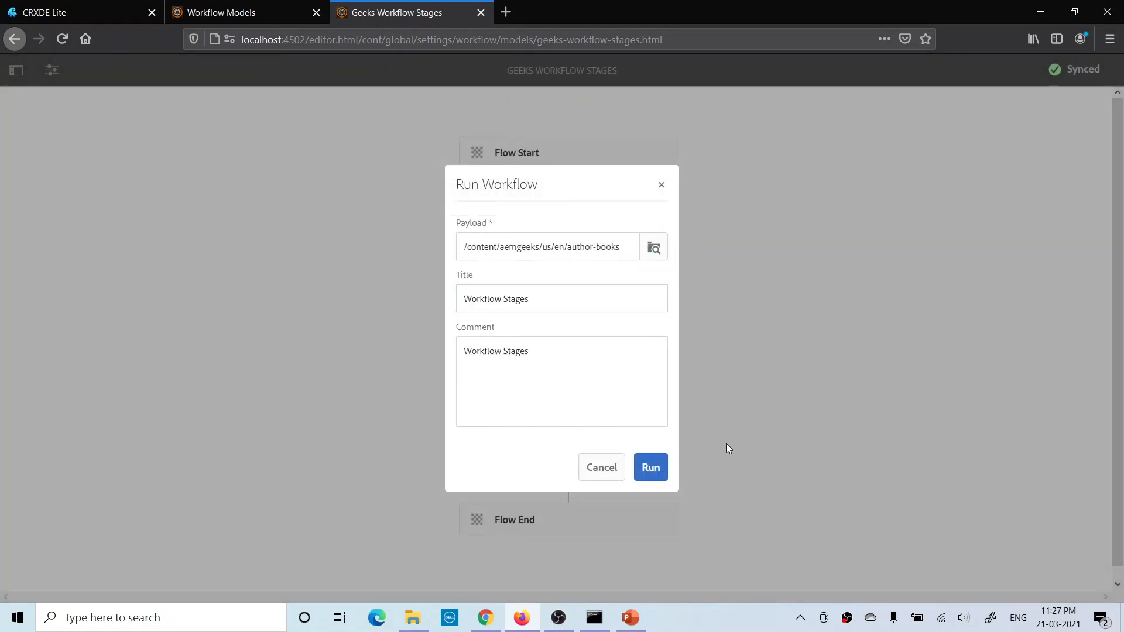
pyautogui.click(659, 472)
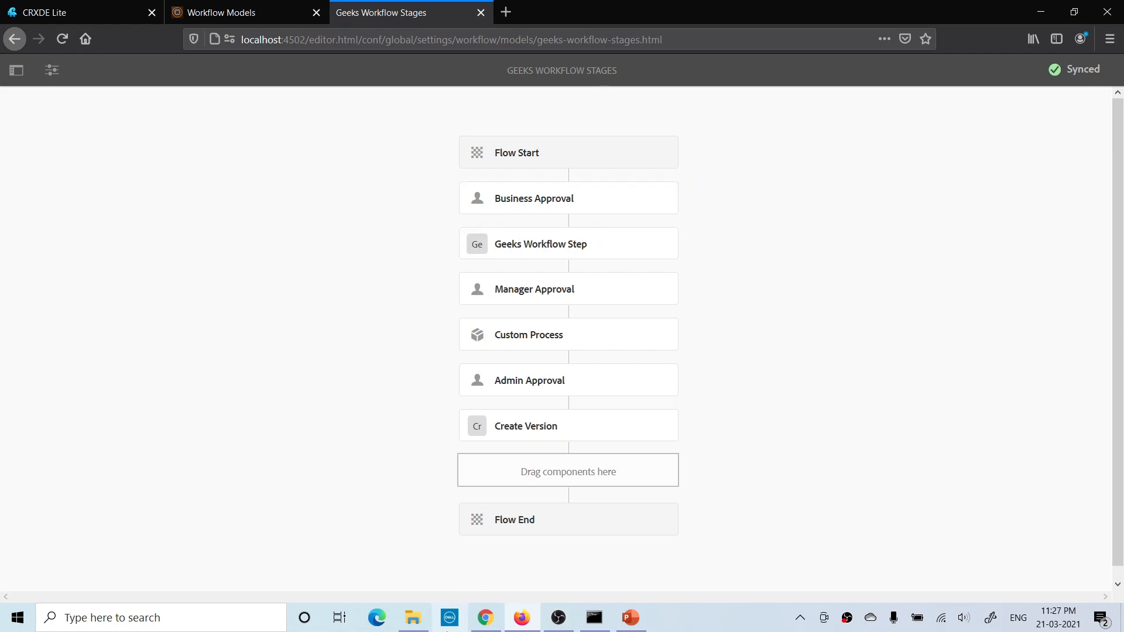
# Switch to Chrome and sign in to AEM as business-approver with the account password, dismissing the offer to save it
pyautogui.click(485, 618)
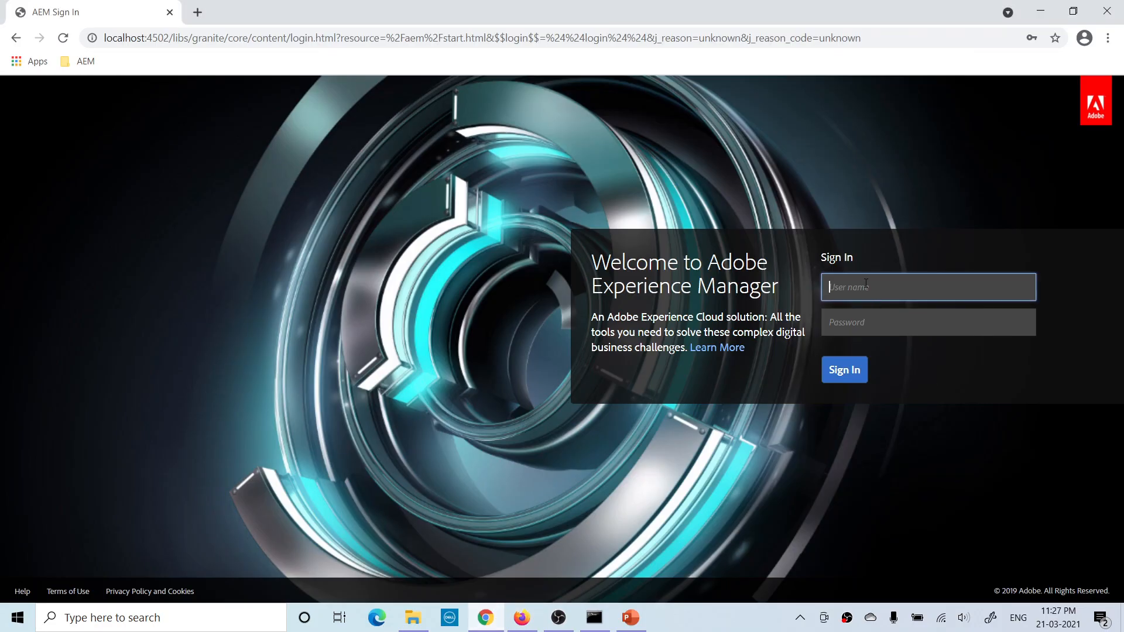
pyautogui.write('Workflow Stages')
pyautogui.press('BackSpace')
pyautogui.press('BackSpace')
pyautogui.press('BackSpace')
pyautogui.press('BackSpace')
pyautogui.press('BackSpace')
pyautogui.press('BackSpace')
pyautogui.press('BackSpace')
pyautogui.press('BackSpace')
pyautogui.press('BackSpace')
pyautogui.press('BackSpace')
pyautogui.press('BackSpace')
pyautogui.press('BackSpace')
pyautogui.press('BackSpace')
pyautogui.press('BackSpace')
pyautogui.press('BackSpace')
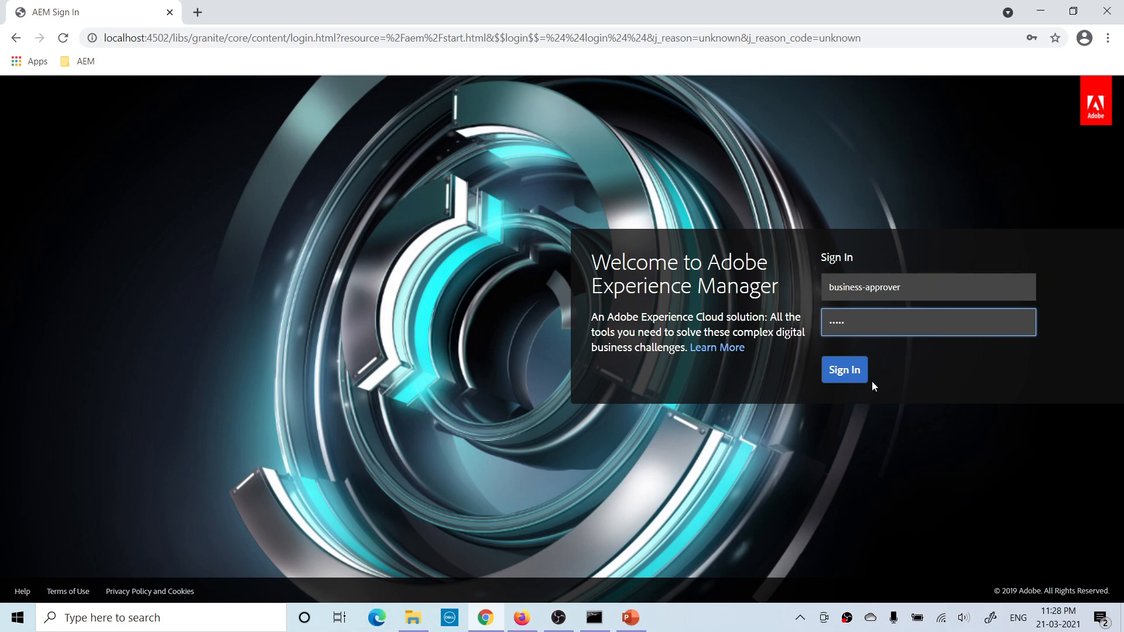
pyautogui.click(846, 379)
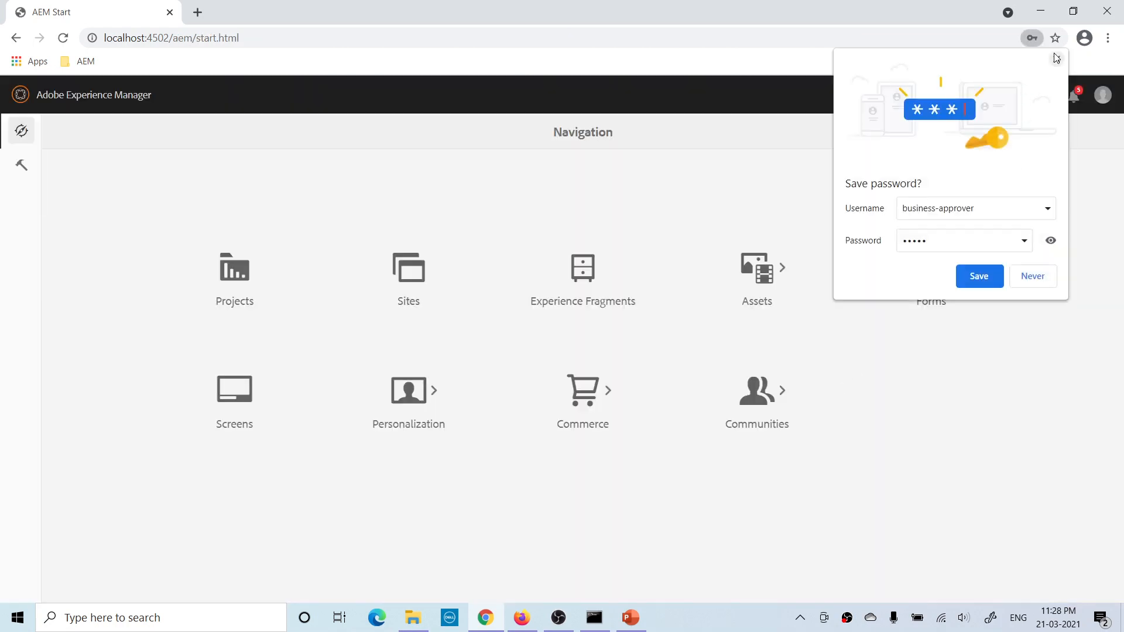
pyautogui.click(1056, 56)
# Open the Business Approval work item from the full inbox and check the current stage in its workflow info
pyautogui.click(1074, 96)
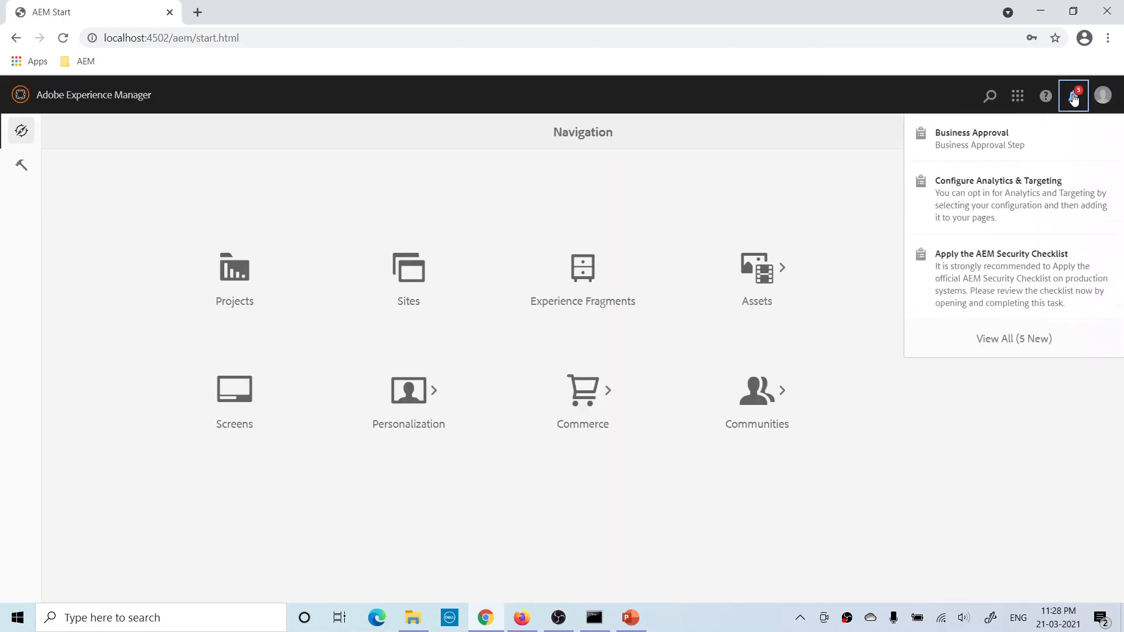
pyautogui.click(1004, 337)
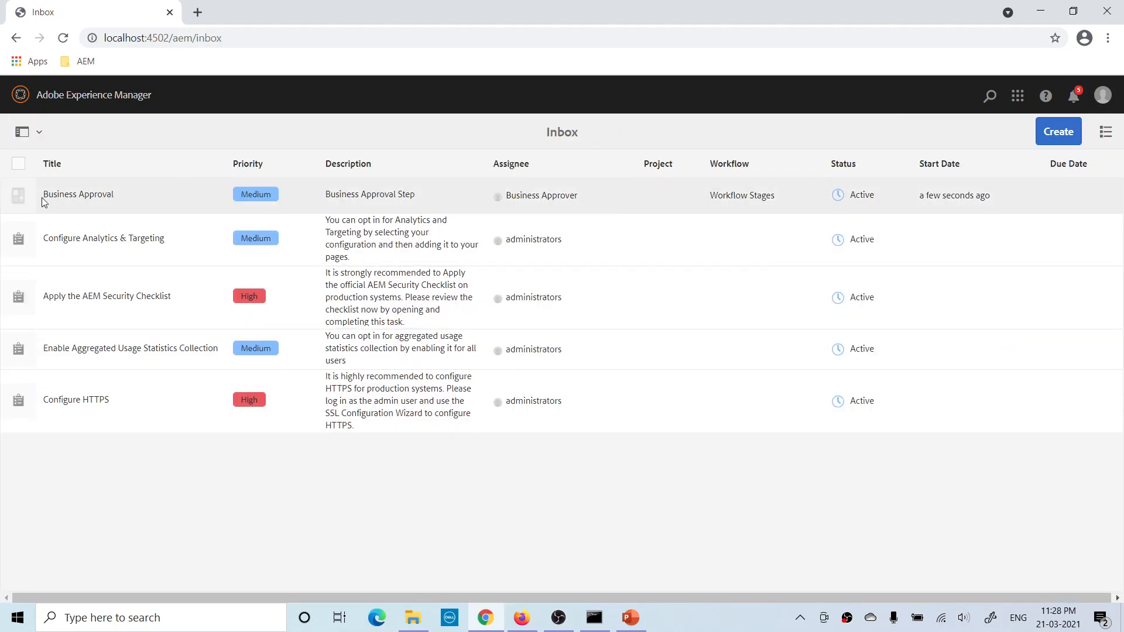
pyautogui.click(17, 199)
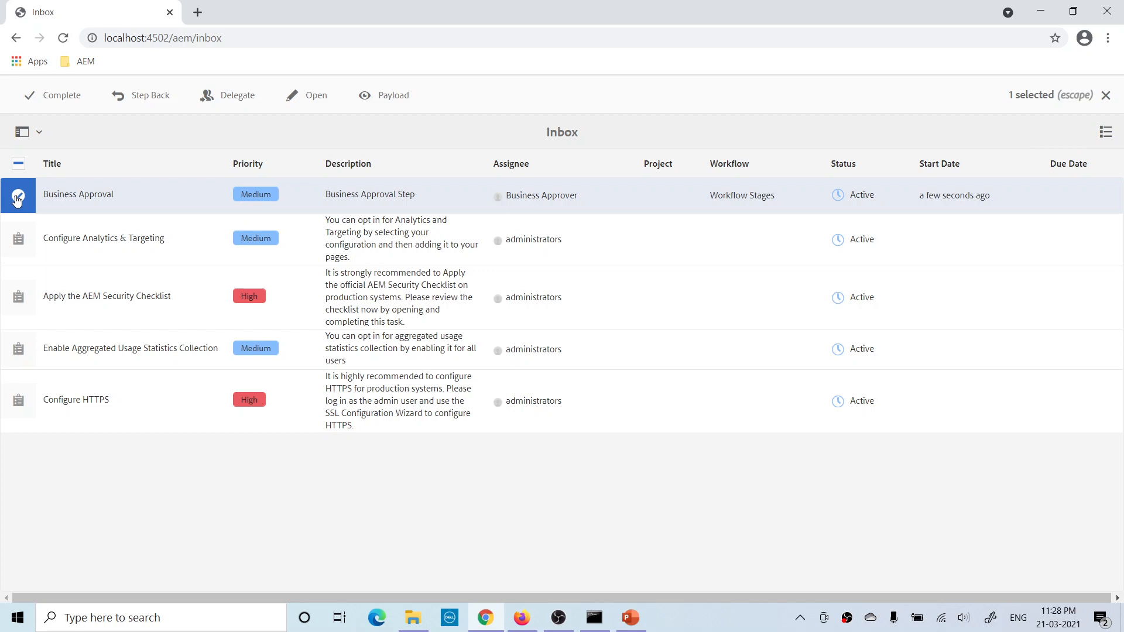
pyautogui.click(311, 98)
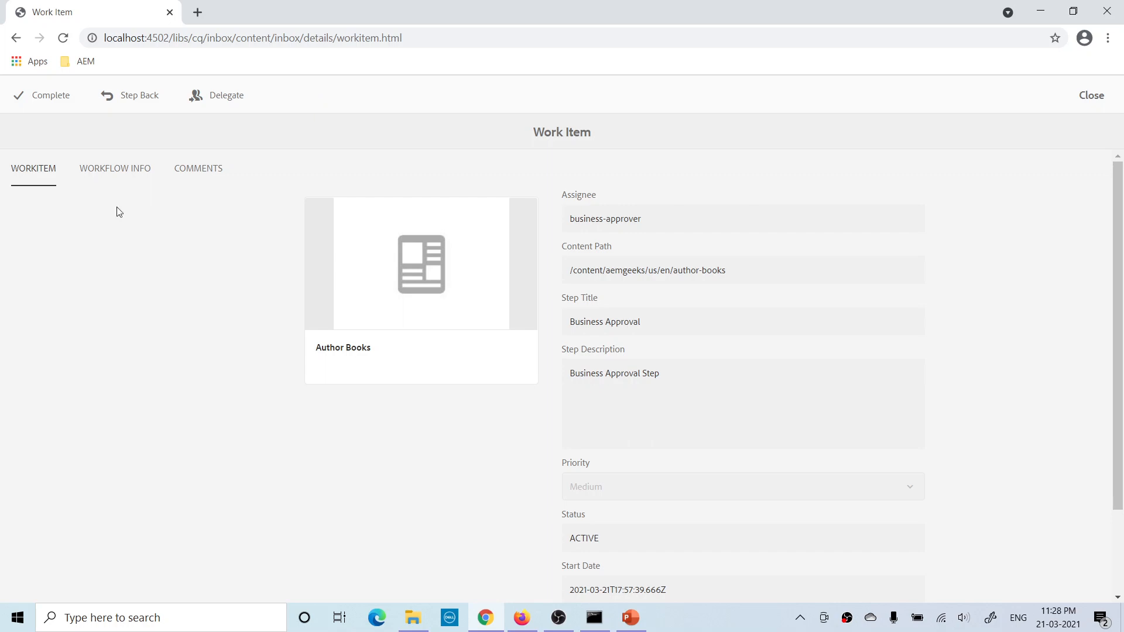
pyautogui.click(108, 174)
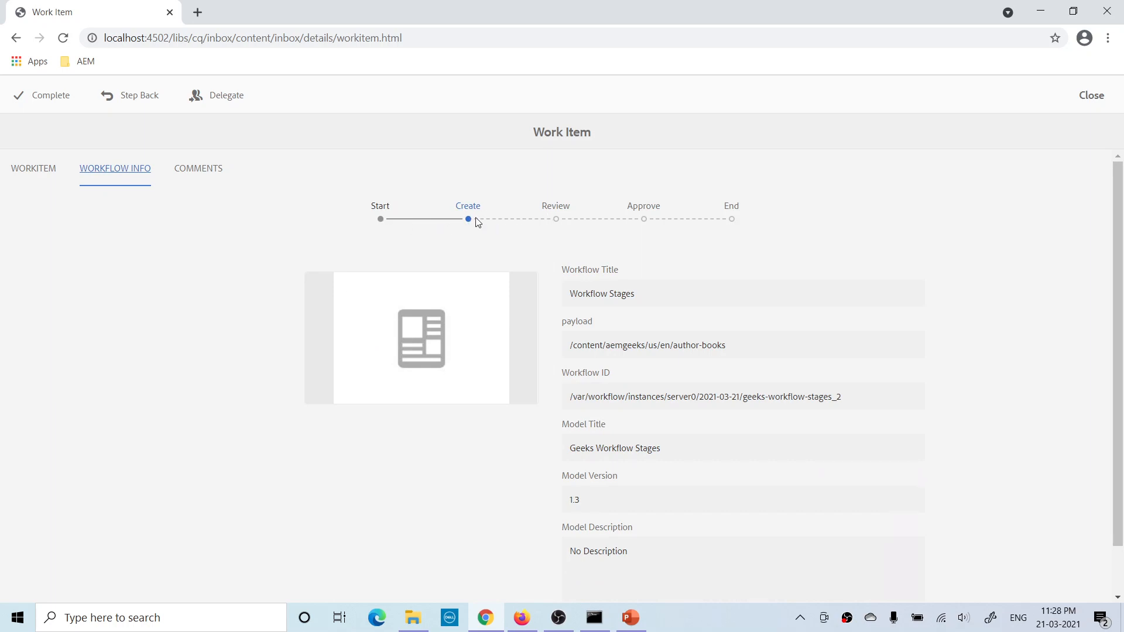
pyautogui.moveTo(468, 222)
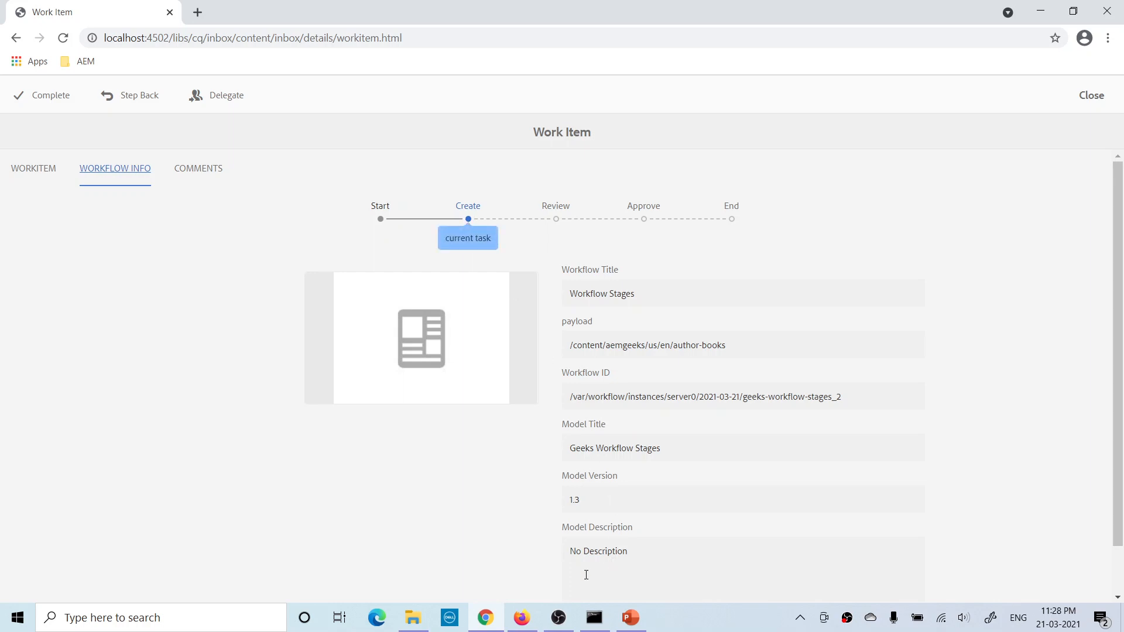
# Compare with the workflow model in Firefox, and complete the Business Approval work item in Chrome with Geeks Workflow Step as the next step
pyautogui.click(522, 618)
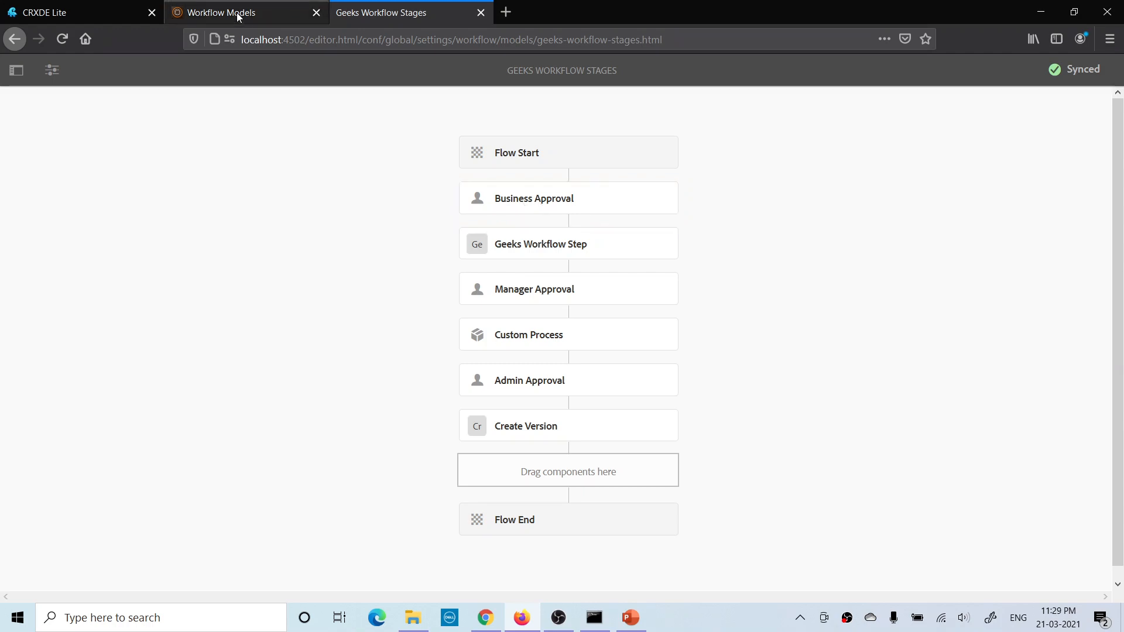
pyautogui.click(486, 618)
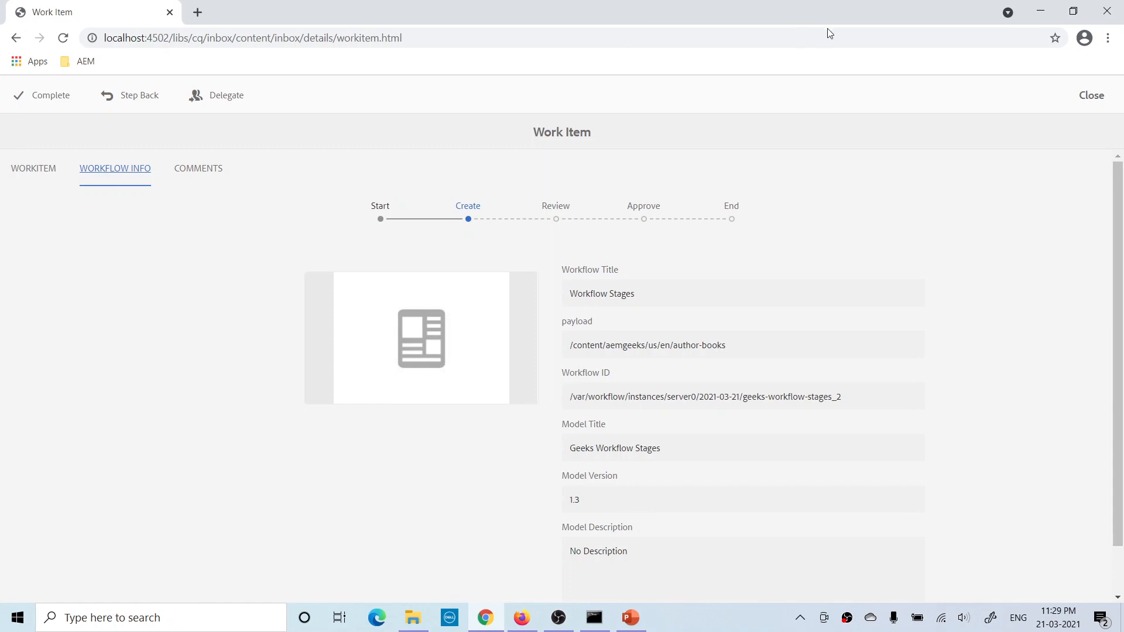
pyautogui.click(47, 103)
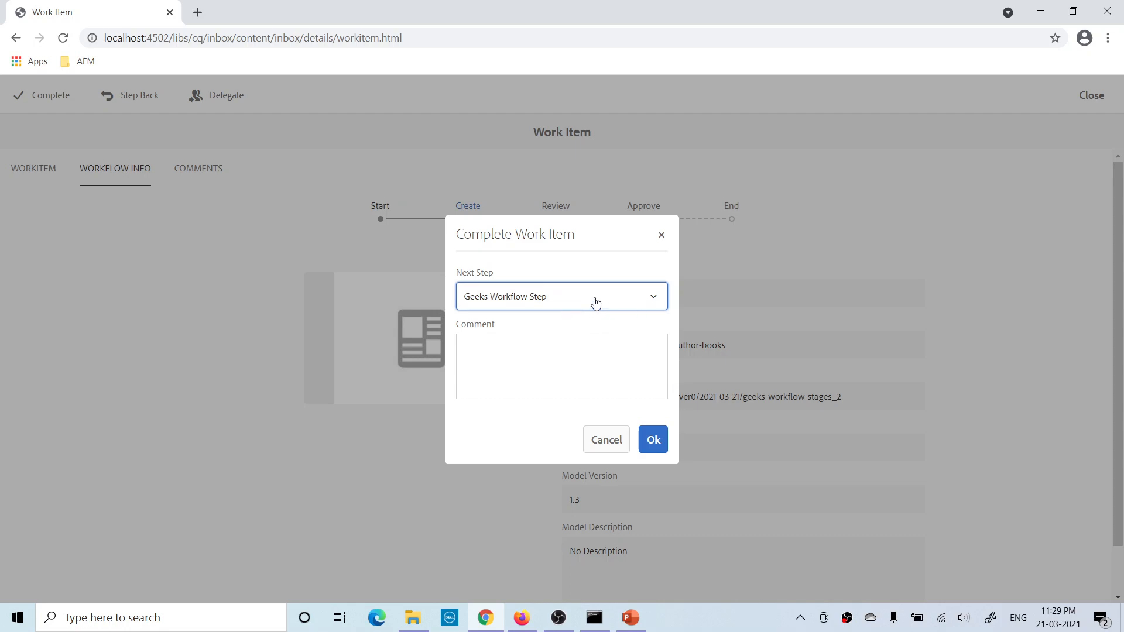
pyautogui.click(654, 440)
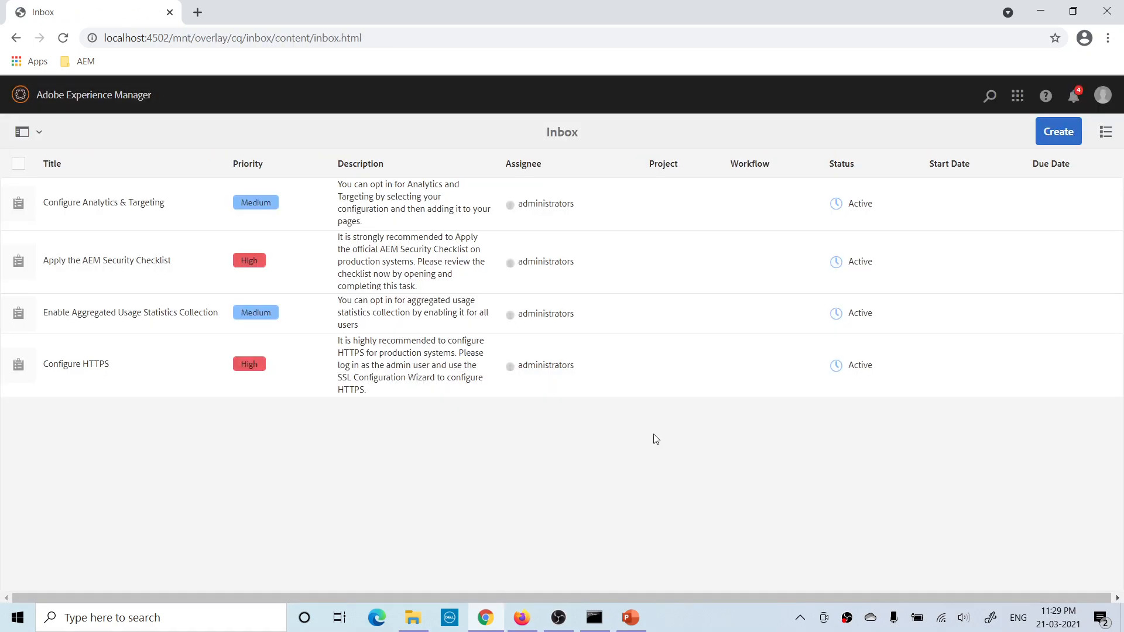
# Review the Custom Workflow Step entries in aem-geeks.log in Notepad++
pyautogui.click(523, 618)
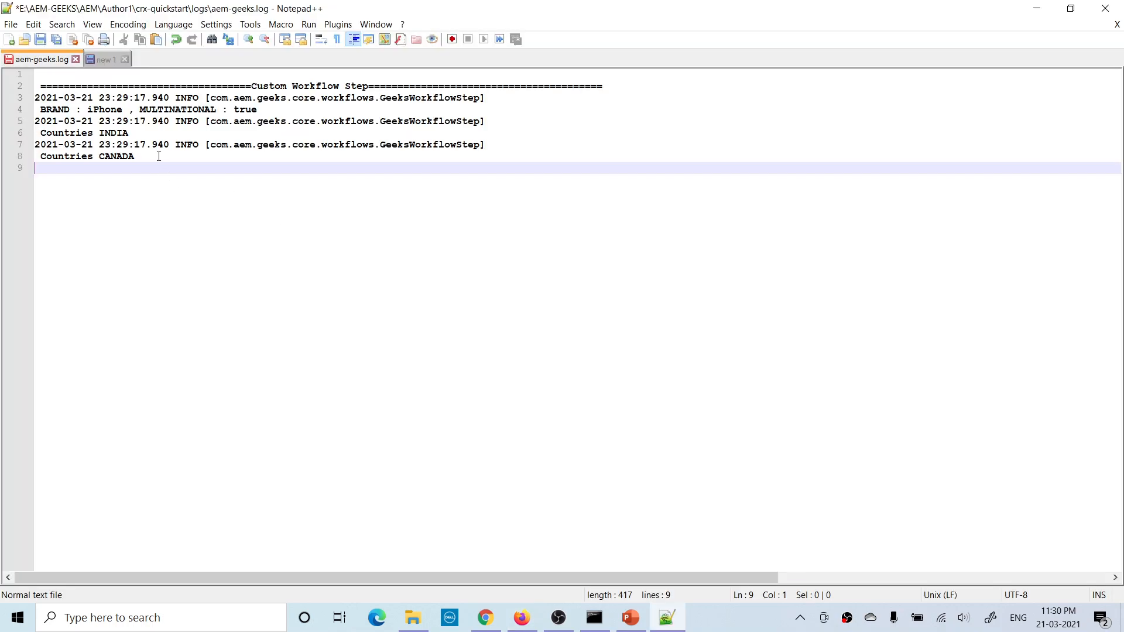
pyautogui.click(158, 157)
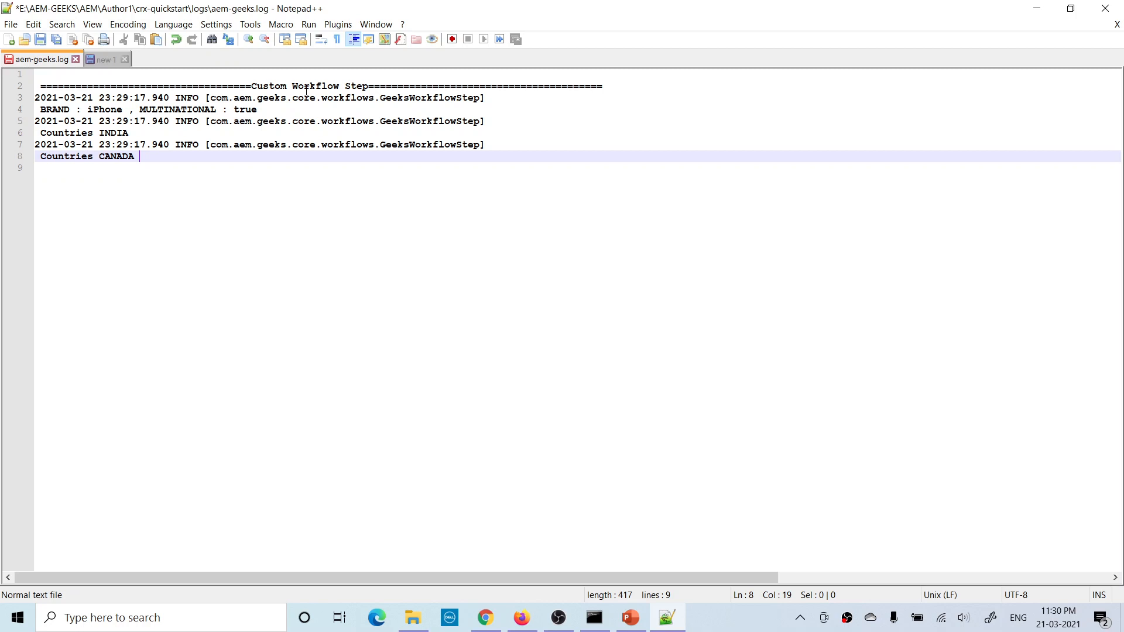
pyautogui.moveTo(138, 156); pyautogui.dragTo(9, 88)
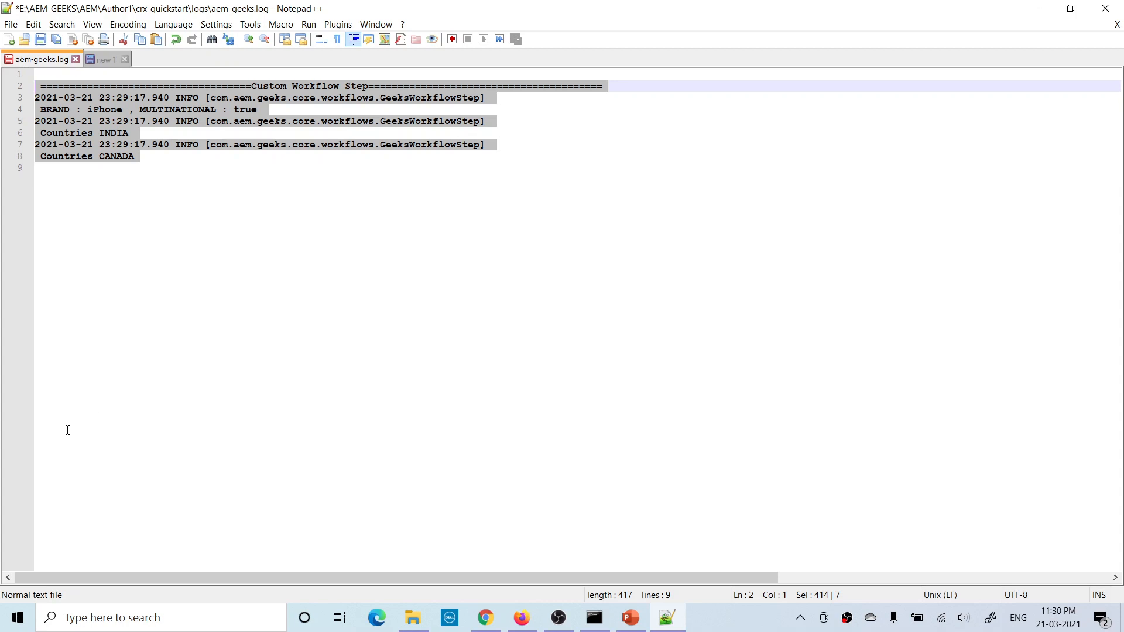
# Switch to Edge and sign in to AEM as manager-approver with the account password
pyautogui.click(522, 618)
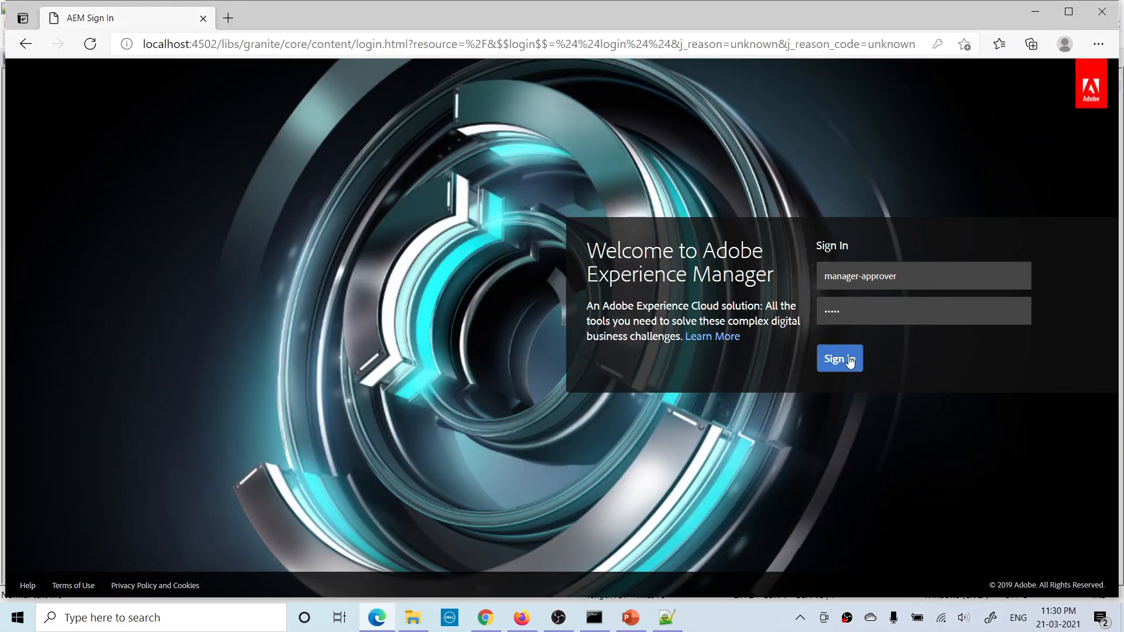
pyautogui.click(850, 361)
pyautogui.click(966, 63)
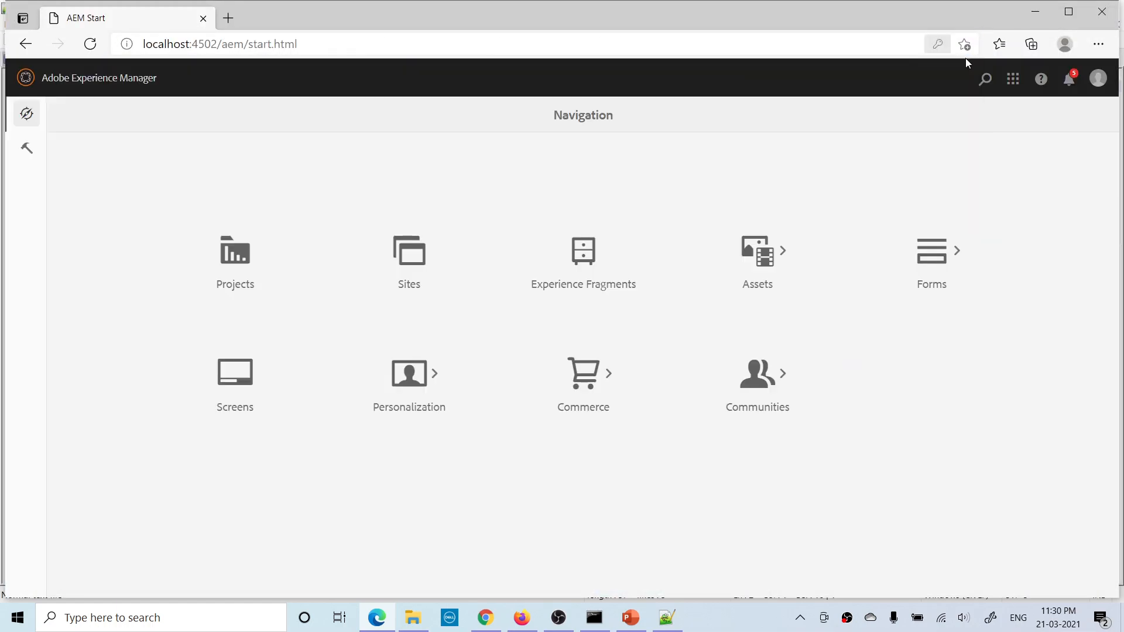
# Open the Manager Approval work item from the full inbox and compare the current stage in its workflow info with the workflow model in Firefox
pyautogui.click(1070, 77)
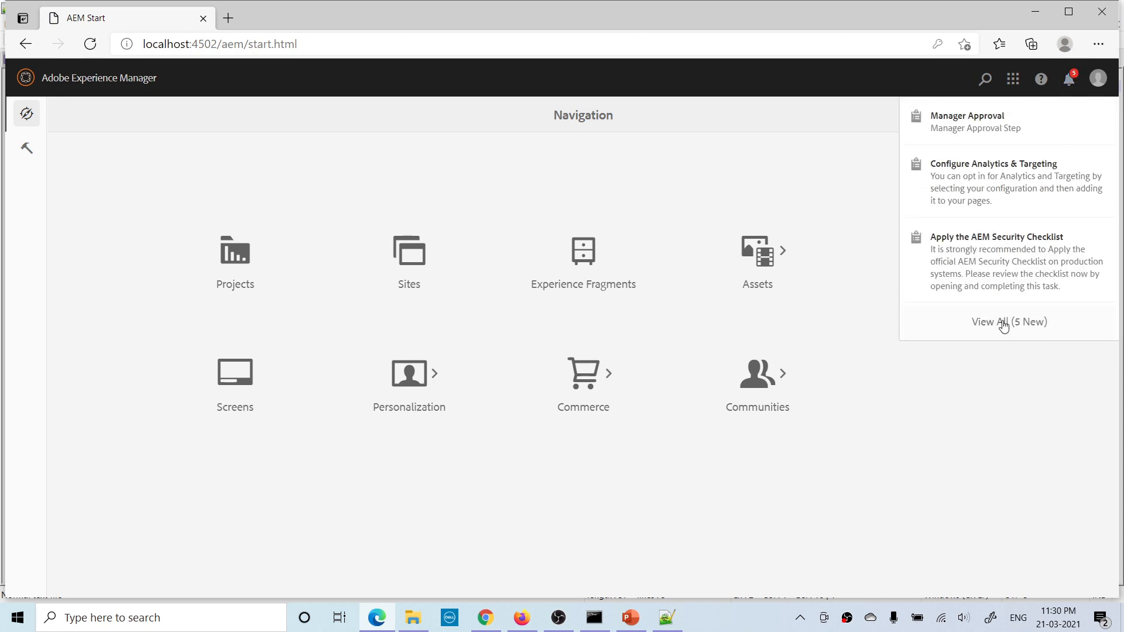
pyautogui.click(1002, 323)
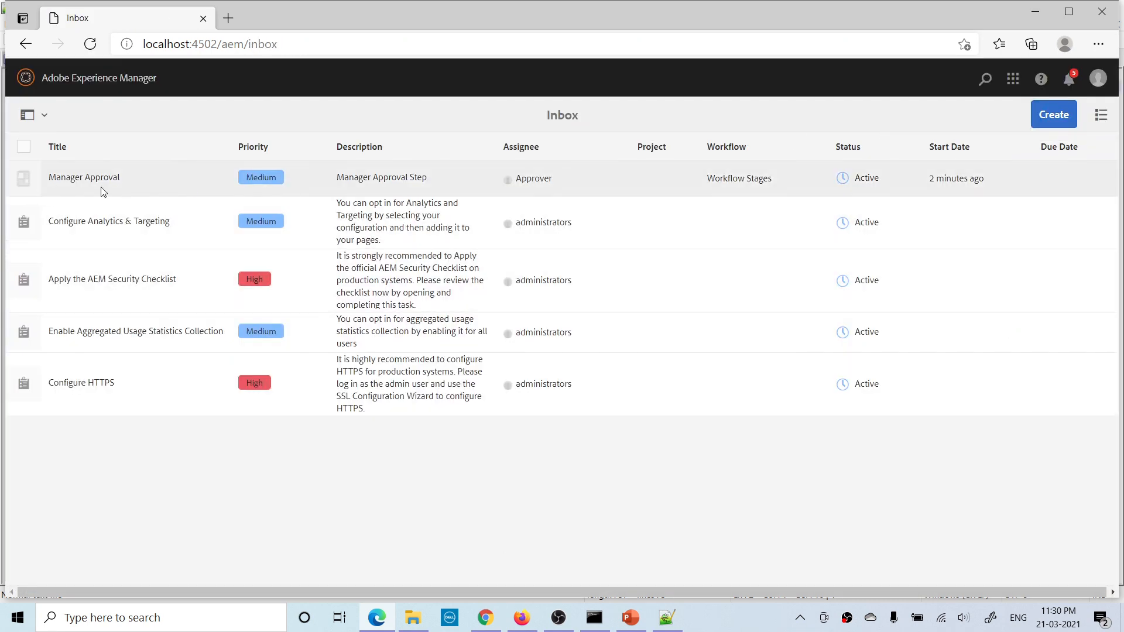
pyautogui.click(21, 181)
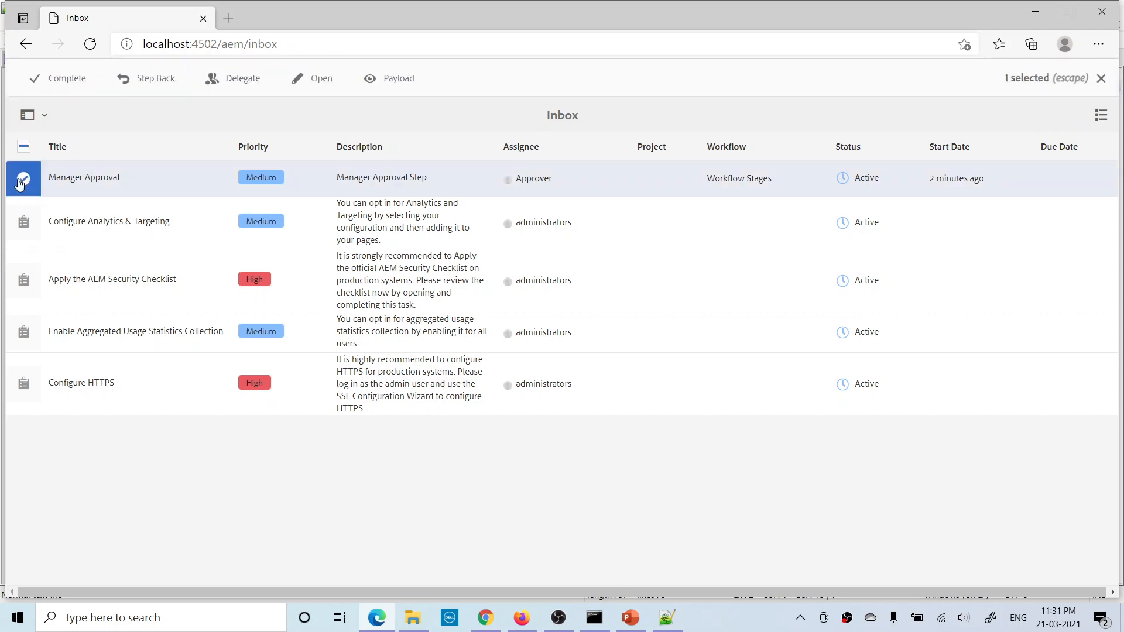
pyautogui.click(318, 80)
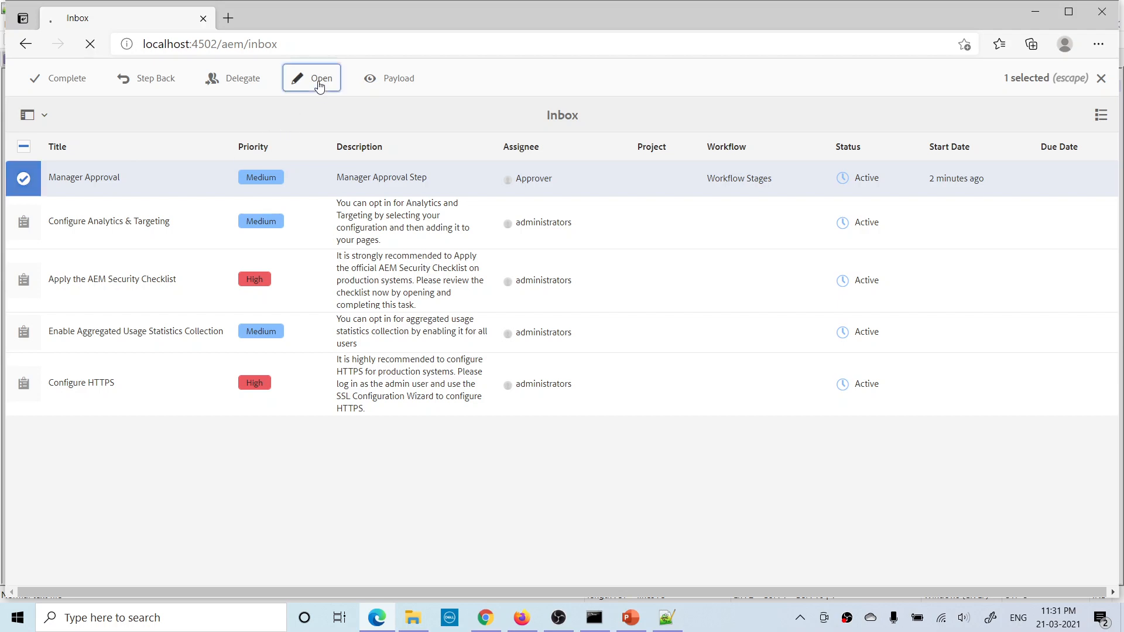
pyautogui.click(136, 157)
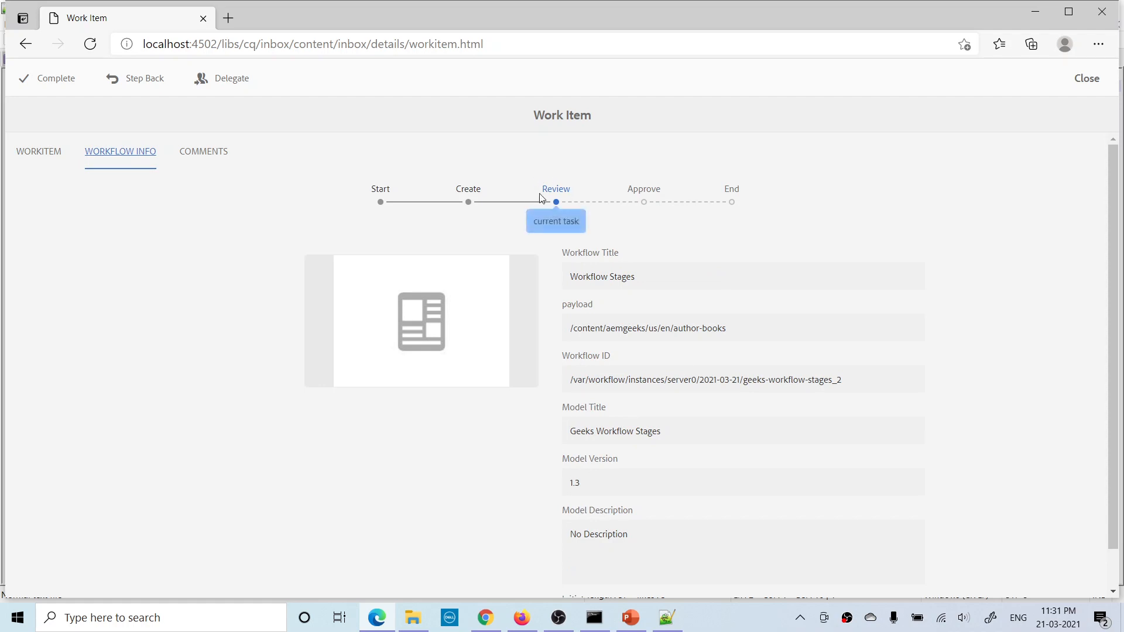
pyautogui.click(521, 618)
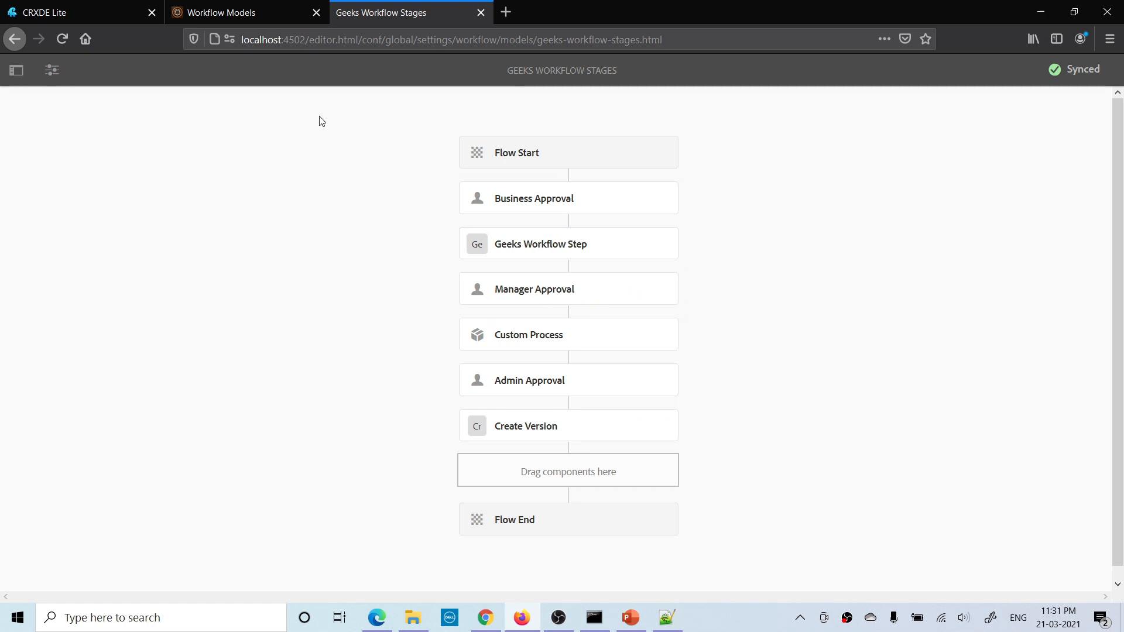
pyautogui.click(377, 618)
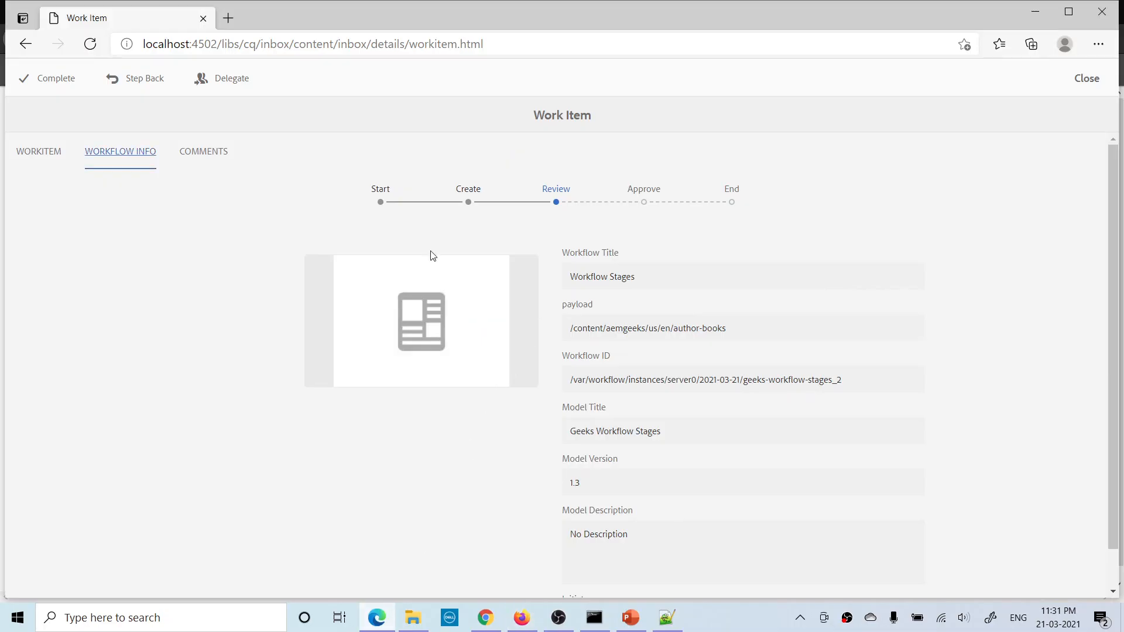
# Complete the Manager Approval work item with Custom Process as the next step
pyautogui.click(65, 82)
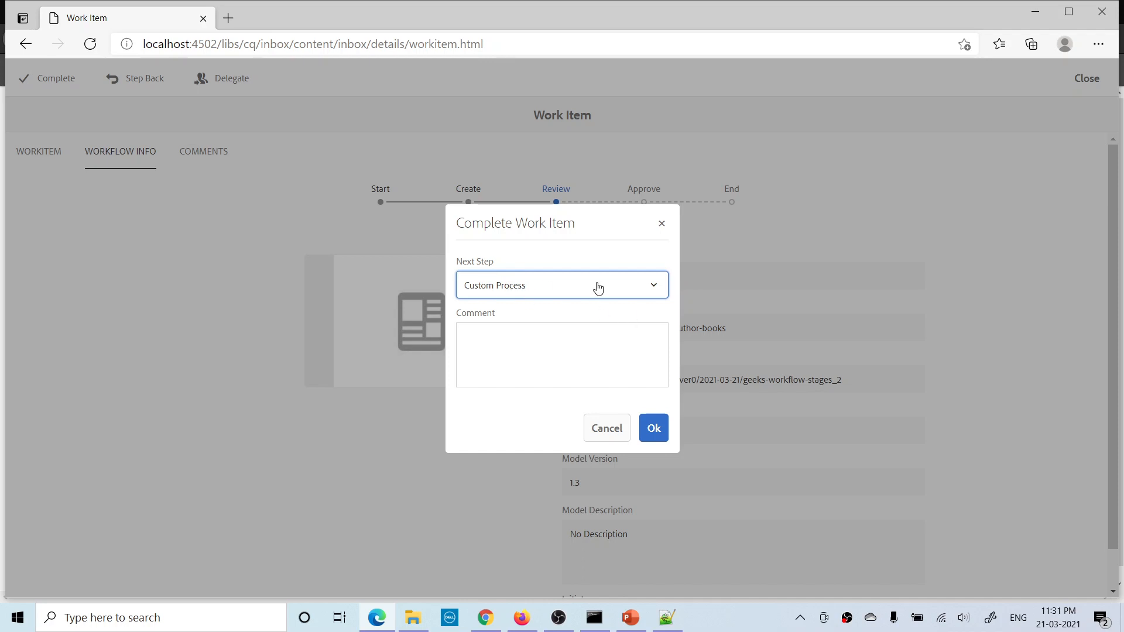
pyautogui.click(654, 429)
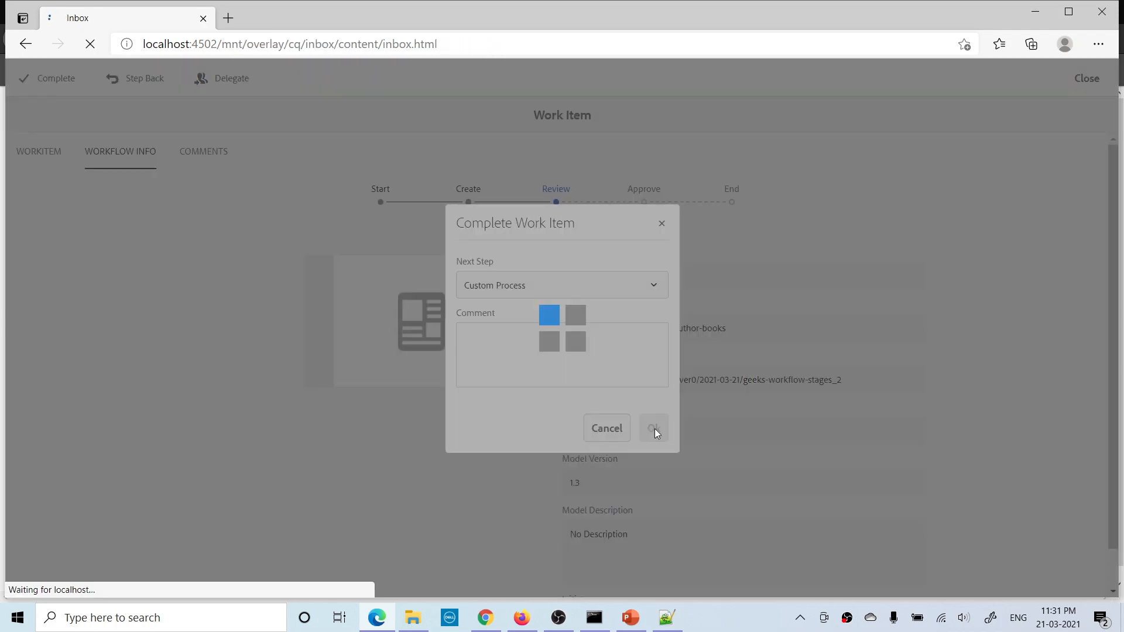
# Switch to Firefox and check the Custom Process step's arguments in the workflow model, closing its configuration without changes
pyautogui.click(522, 617)
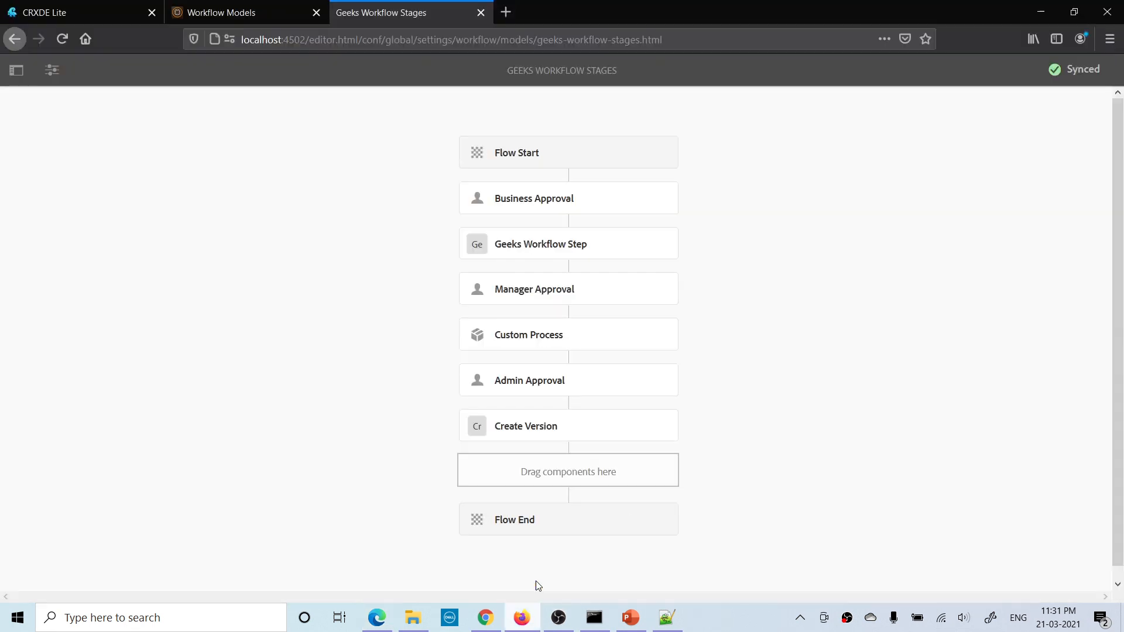
pyautogui.click(540, 351)
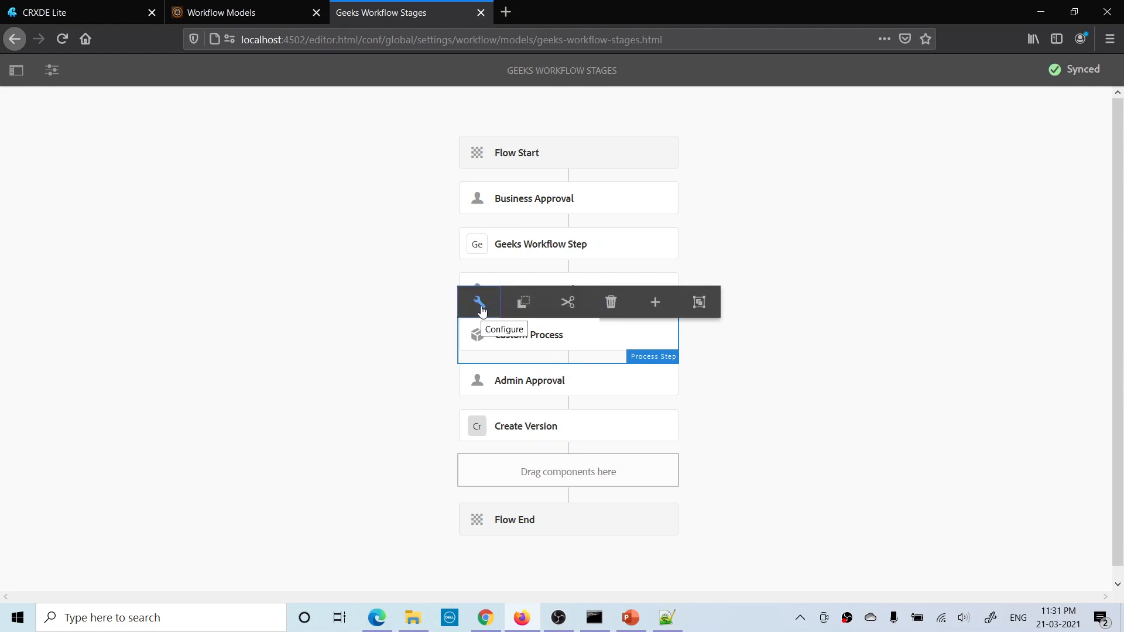
pyautogui.click(480, 303)
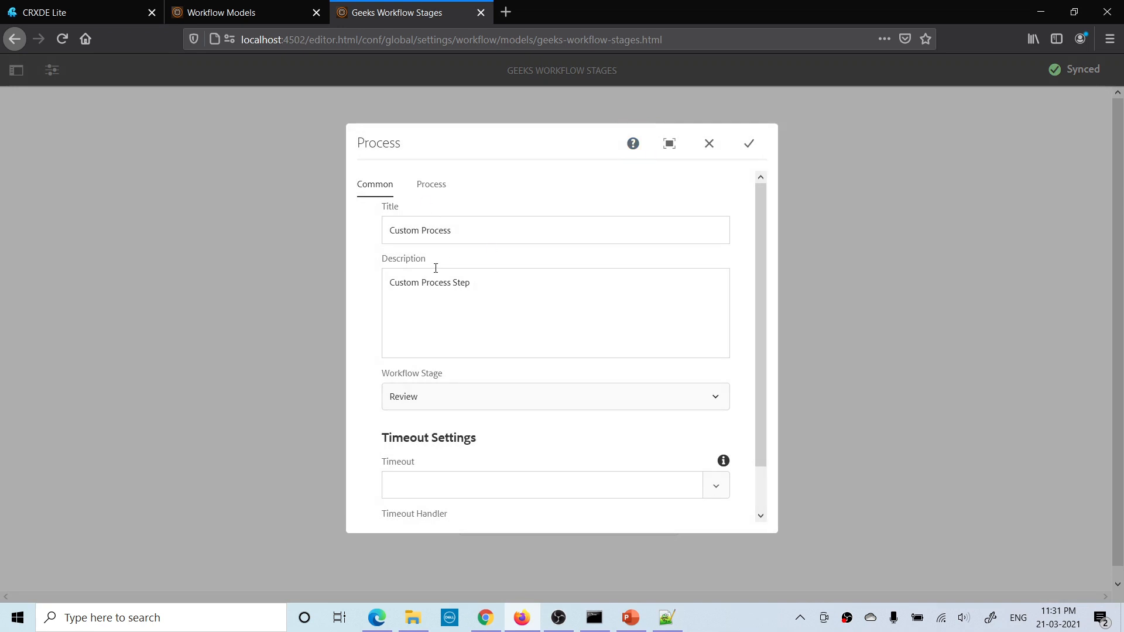
pyautogui.click(436, 192)
pyautogui.click(513, 316)
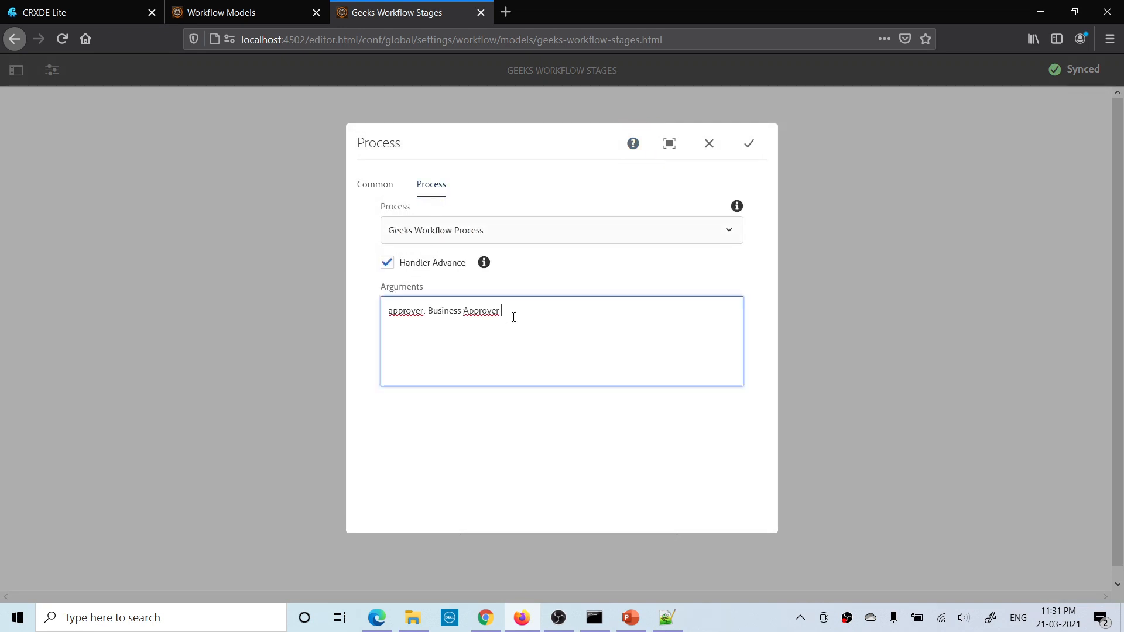
pyautogui.moveTo(525, 316); pyautogui.dragTo(378, 311)
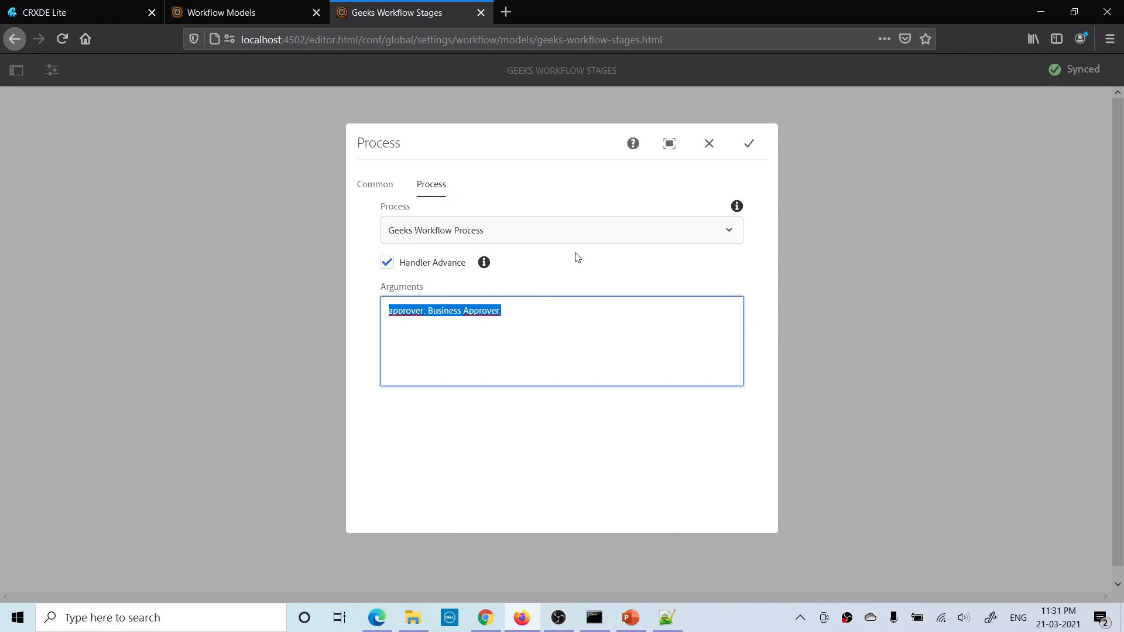
pyautogui.click(709, 143)
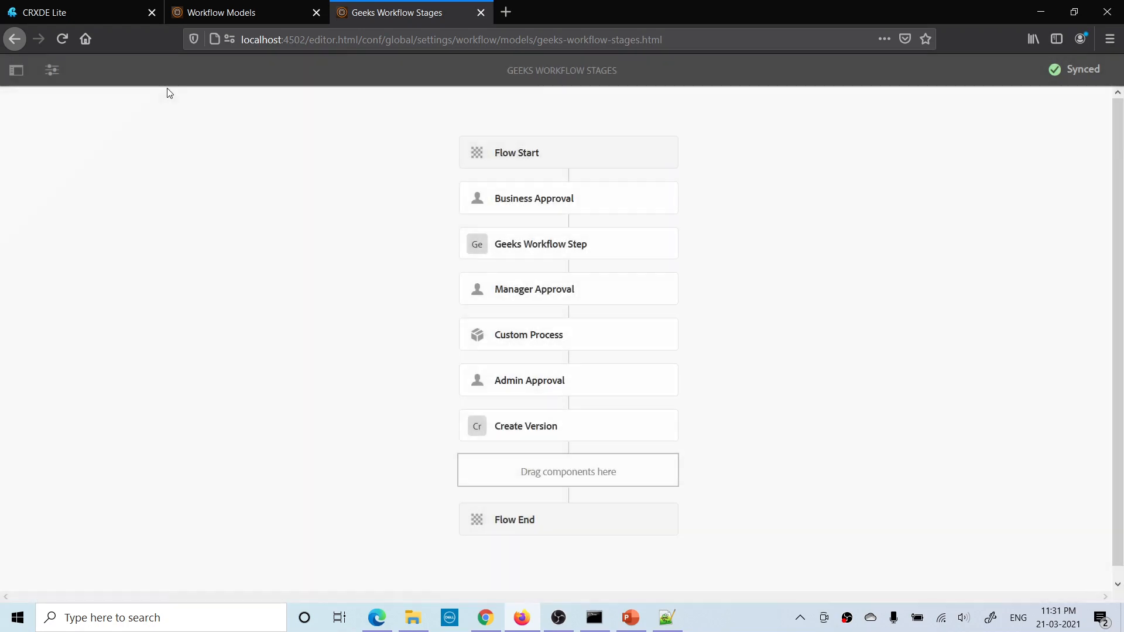
# Browse CRXDE Lite to /content/aemgeeks/us/en/author-books/jcr:content and inspect its approver property
pyautogui.click(99, 22)
pyautogui.click(22, 188)
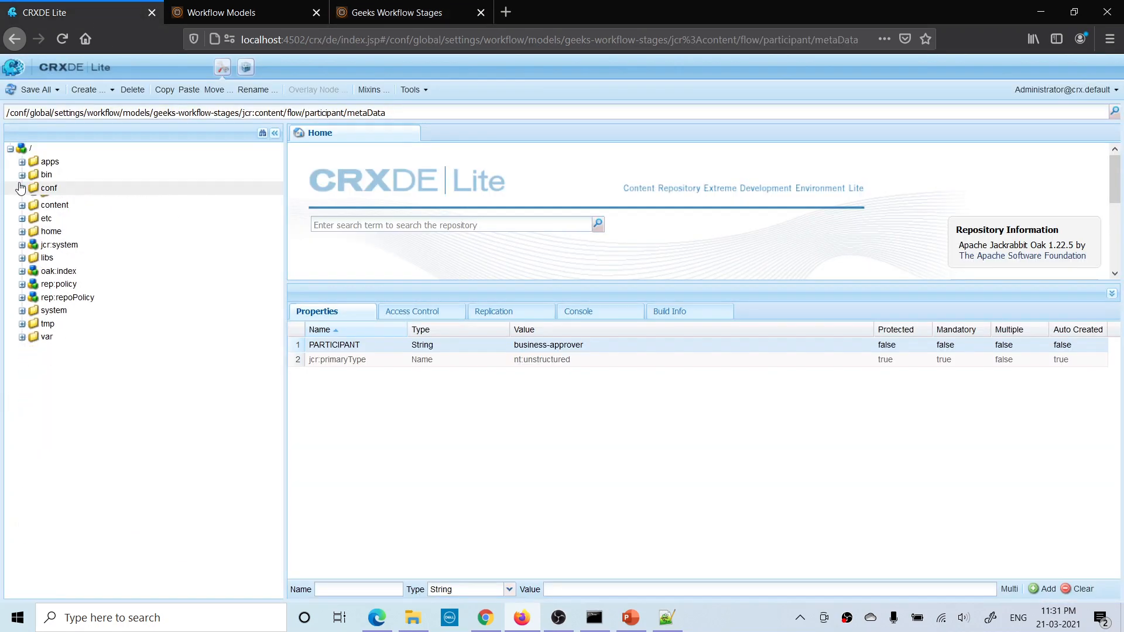
pyautogui.click(22, 201)
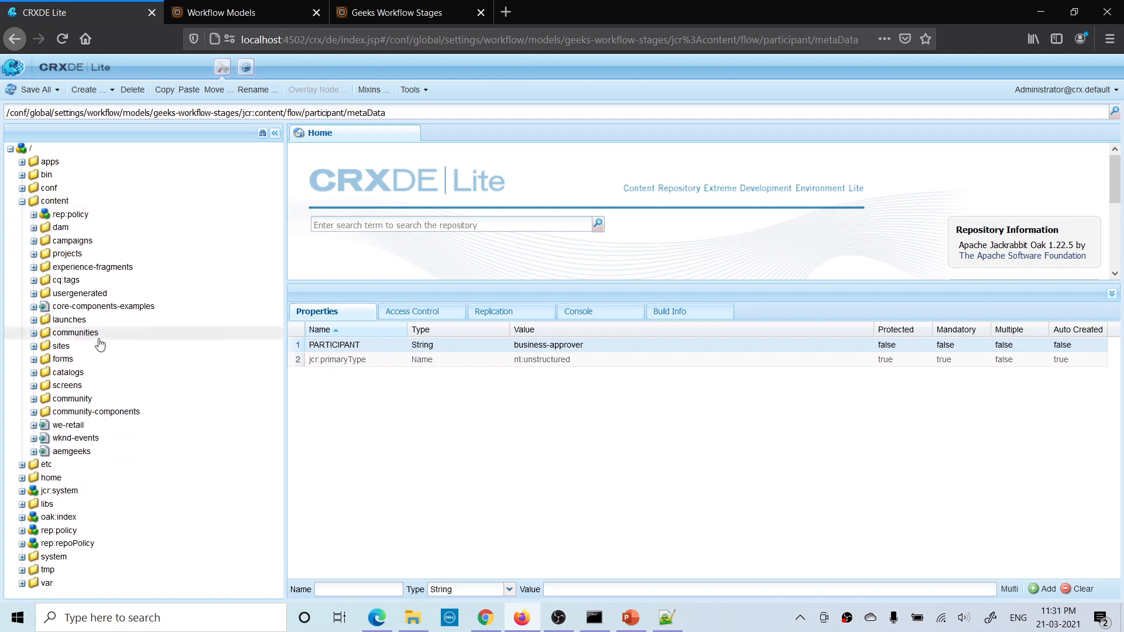
pyautogui.doubleClick(71, 451)
pyautogui.scroll(-5, 152, 373)
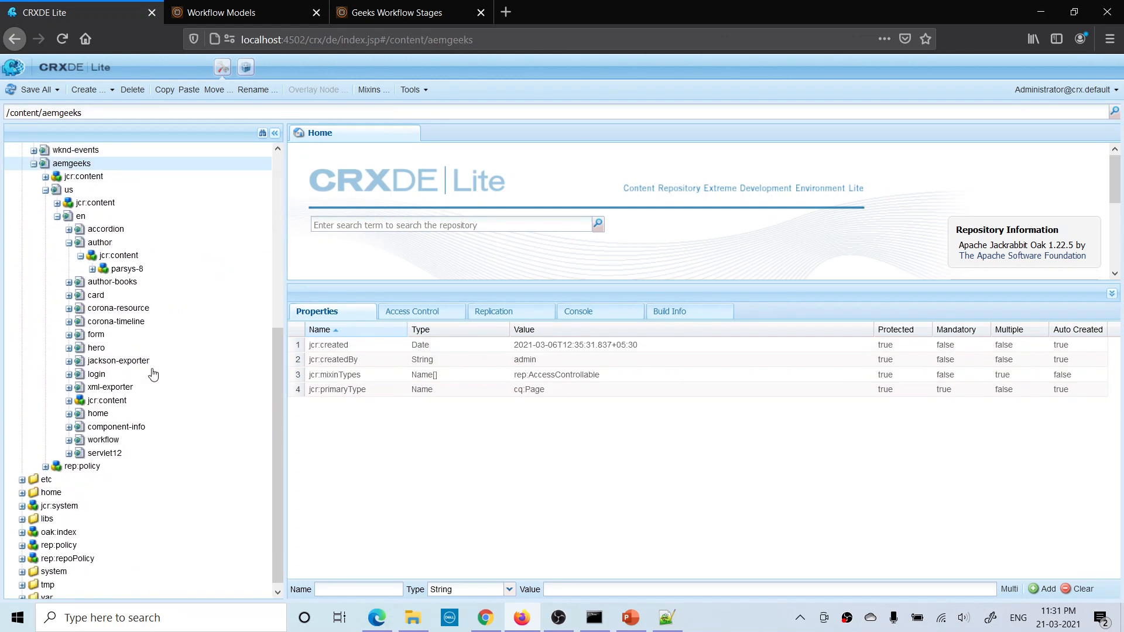
pyautogui.click(69, 237)
pyautogui.doubleClick(112, 276)
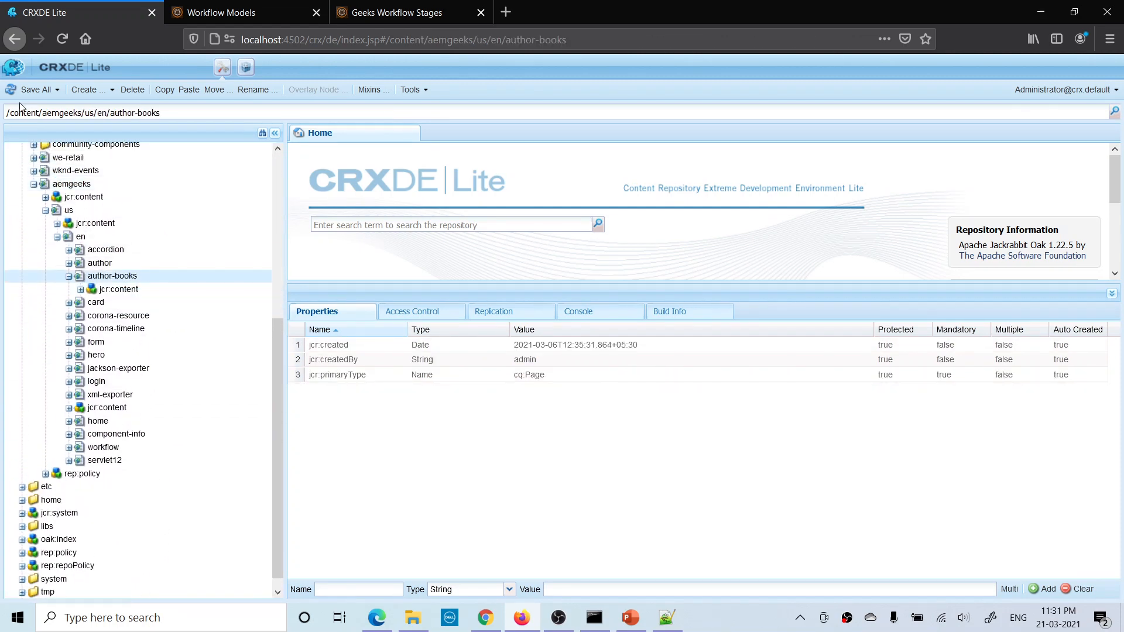
pyautogui.doubleClick(119, 290)
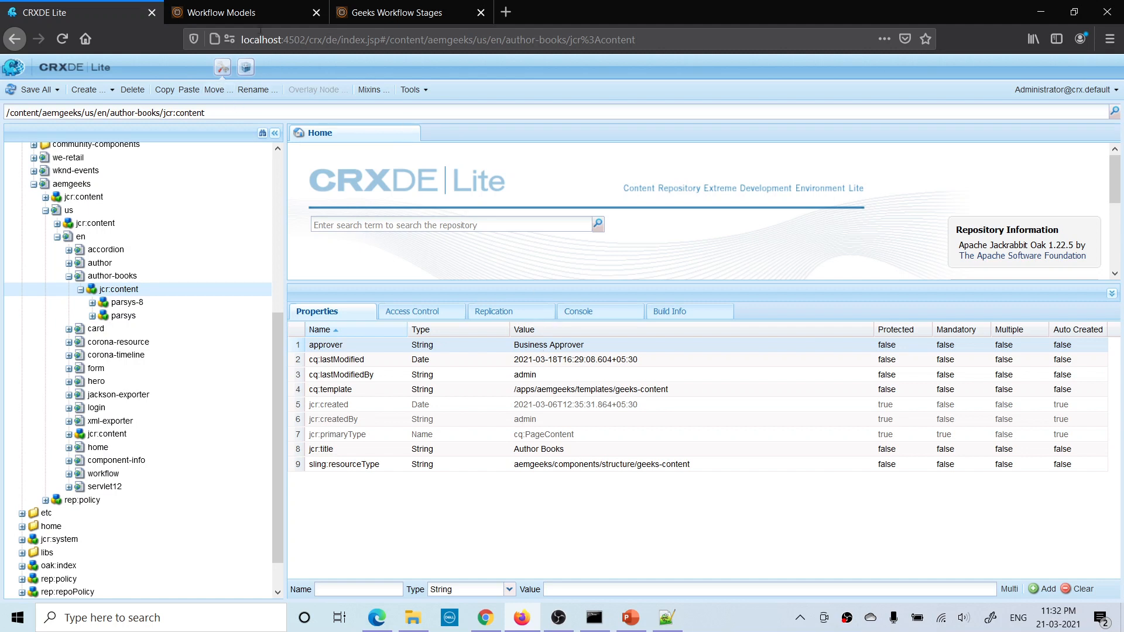
pyautogui.doubleClick(109, 277)
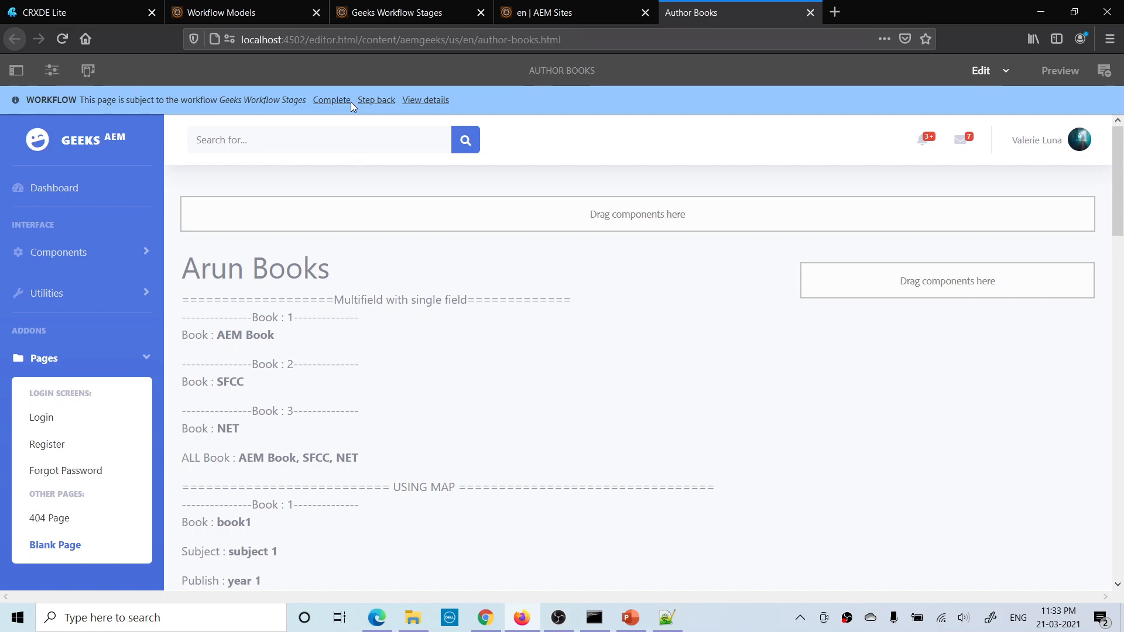
# Check which user or group the Admin Approval step is assigned to in the Geeks Workflow Stages model, without changing it
pyautogui.click(419, 12)
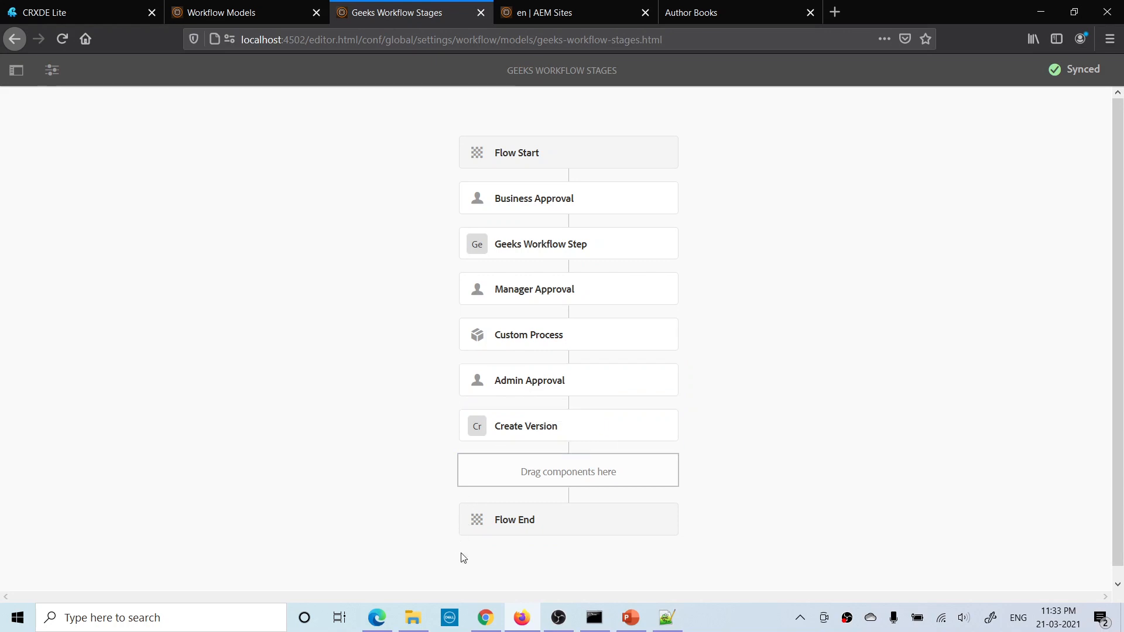
pyautogui.click(561, 376)
pyautogui.click(487, 349)
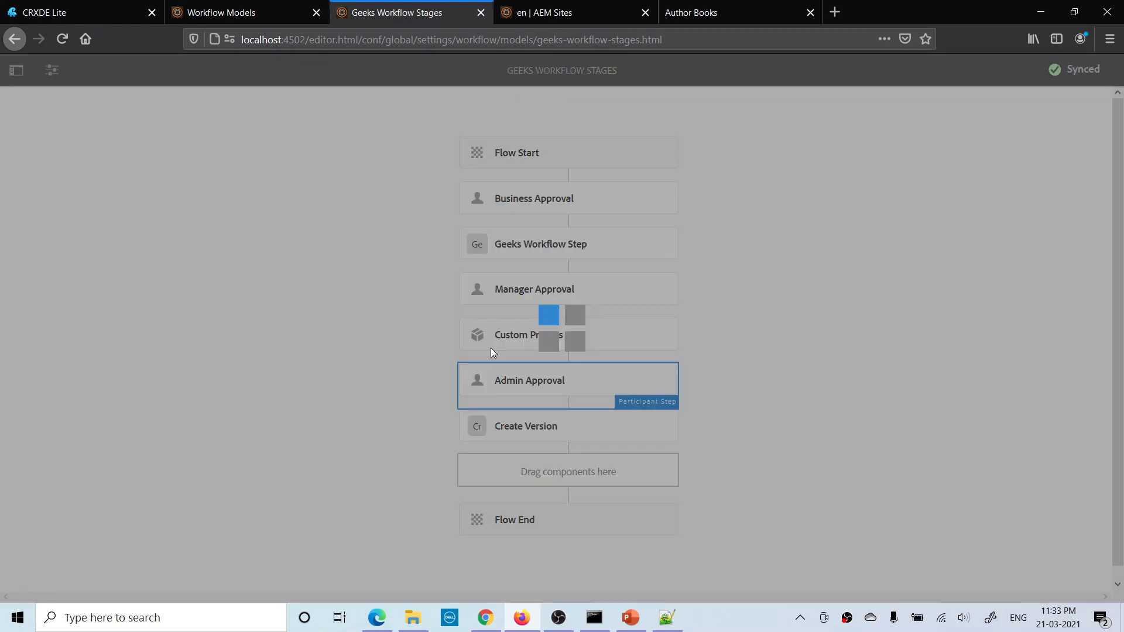
pyautogui.click(445, 186)
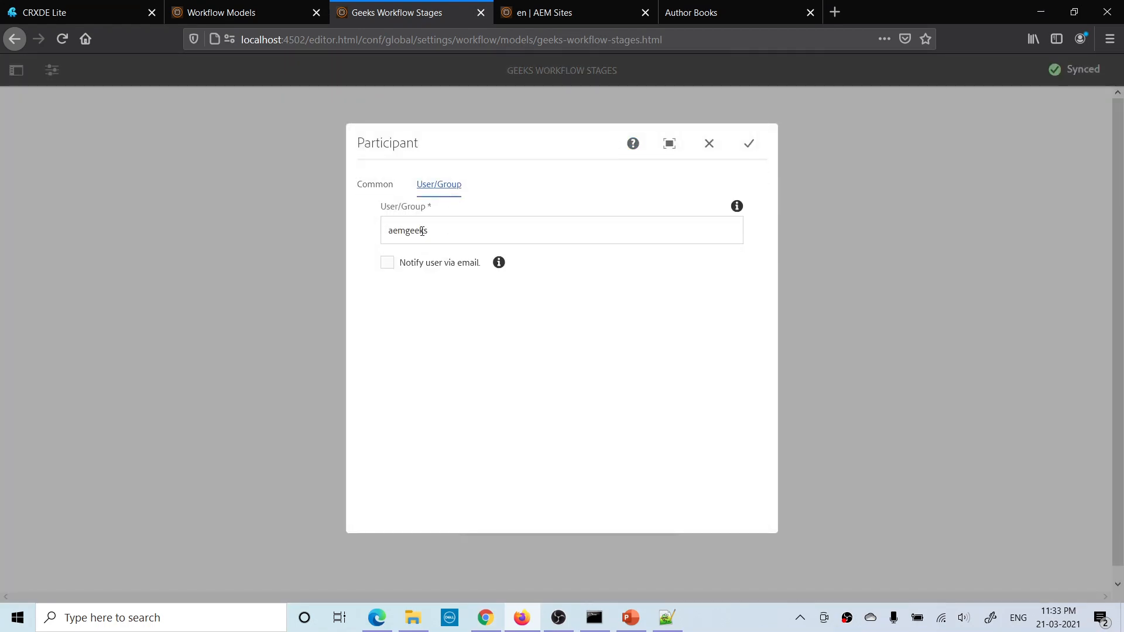
pyautogui.click(709, 142)
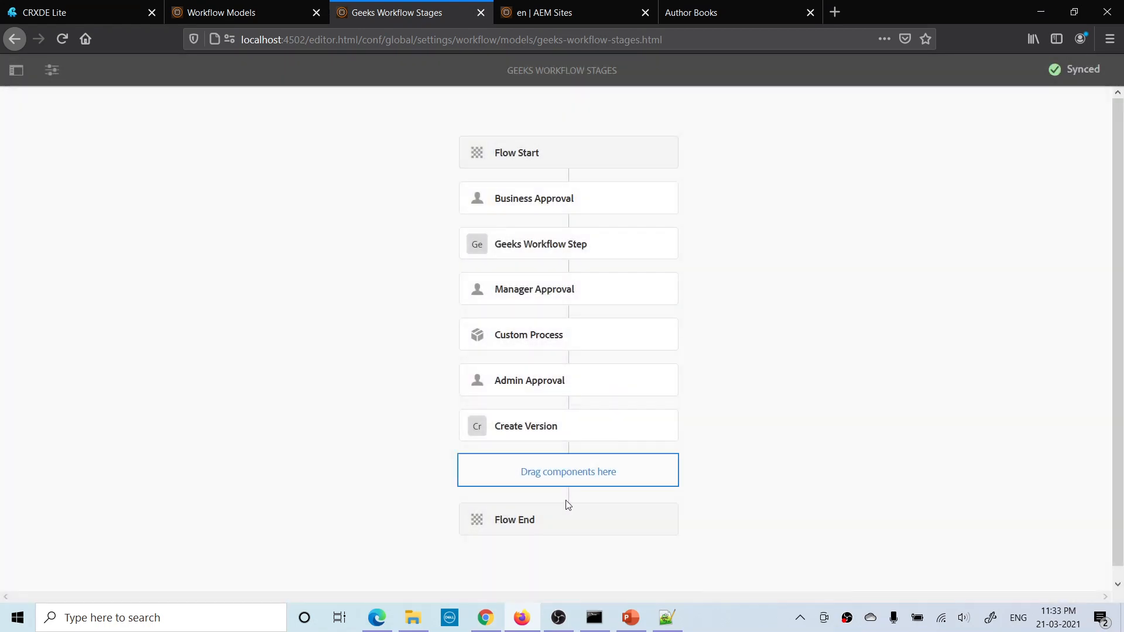
# Switch to Chrome, sign out of the current AEM account, and sign in as aemgeeks with the account password
pyautogui.click(485, 618)
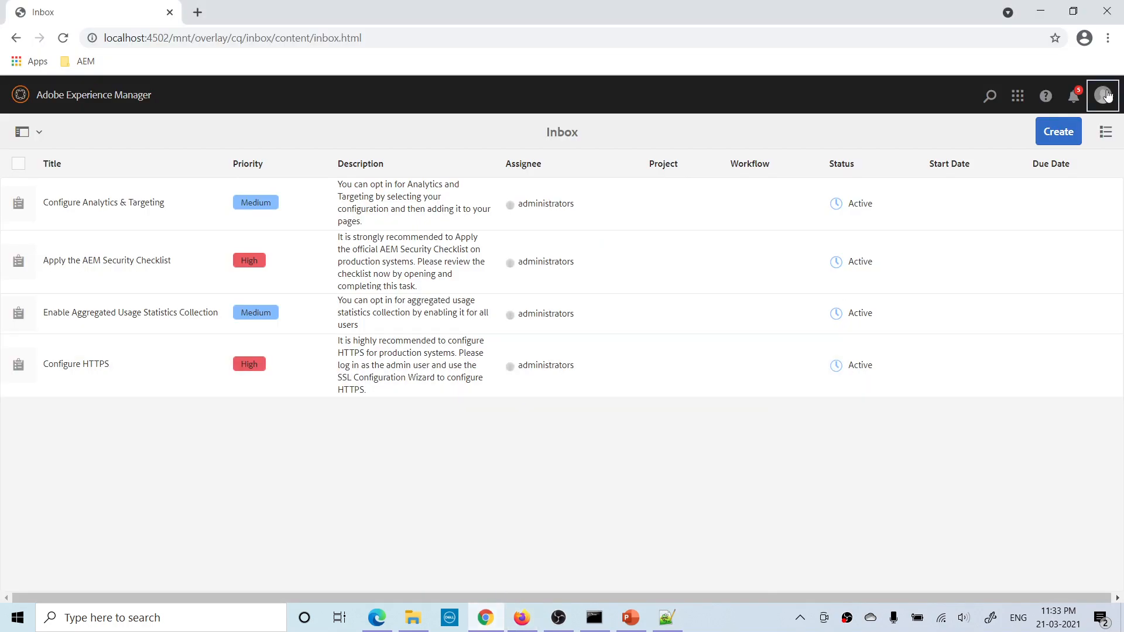
pyautogui.click(1103, 96)
pyautogui.click(1081, 268)
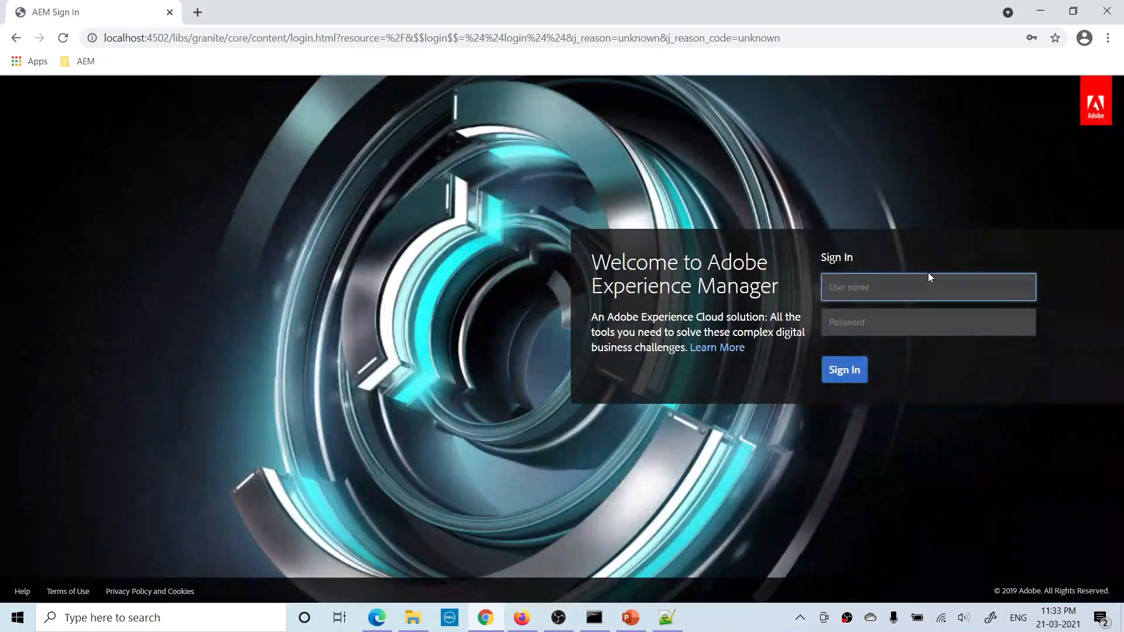
pyautogui.write('aemgeeks')
pyautogui.click(889, 322)
pyautogui.write('•••••')
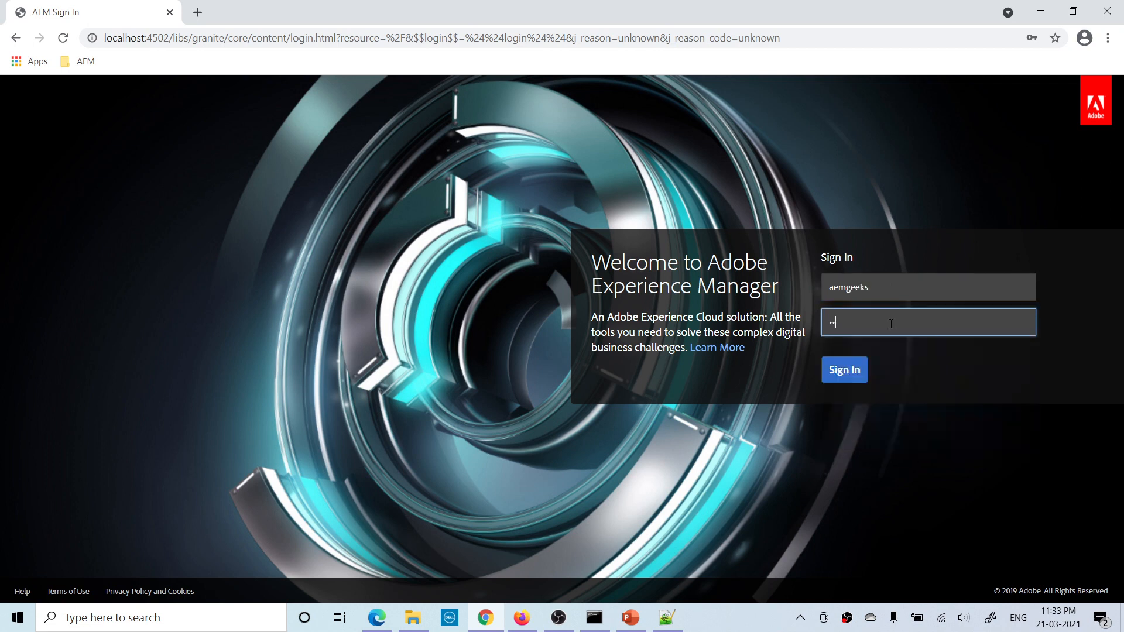
pyautogui.click(859, 371)
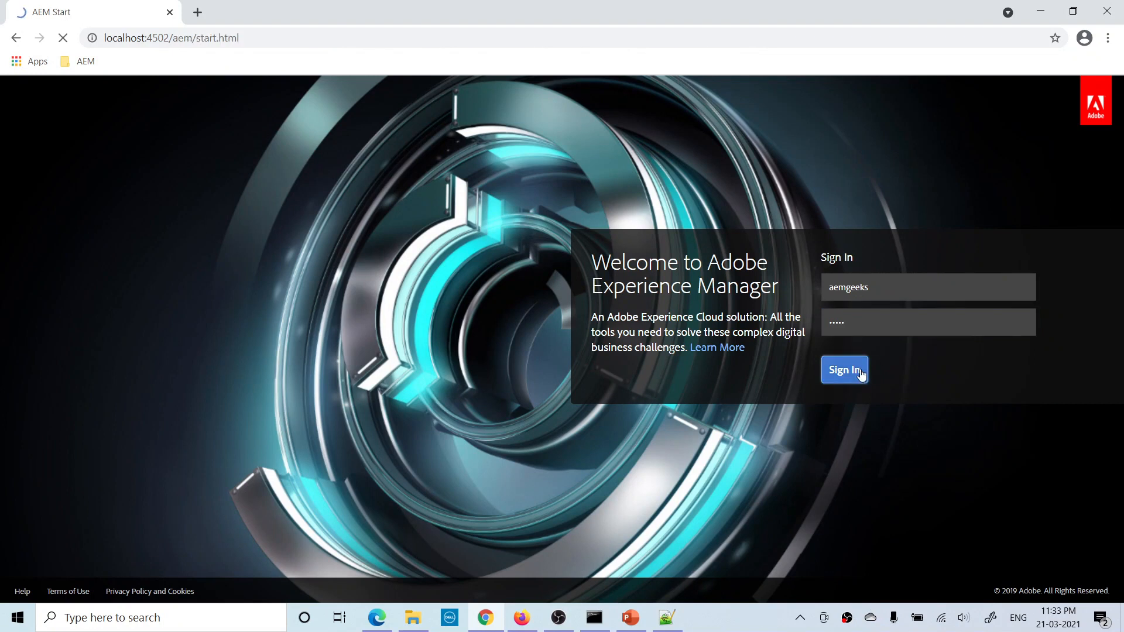
# Open the Admin Approval work item from the full inbox and check the current stage in its workflow info
pyautogui.click(1074, 95)
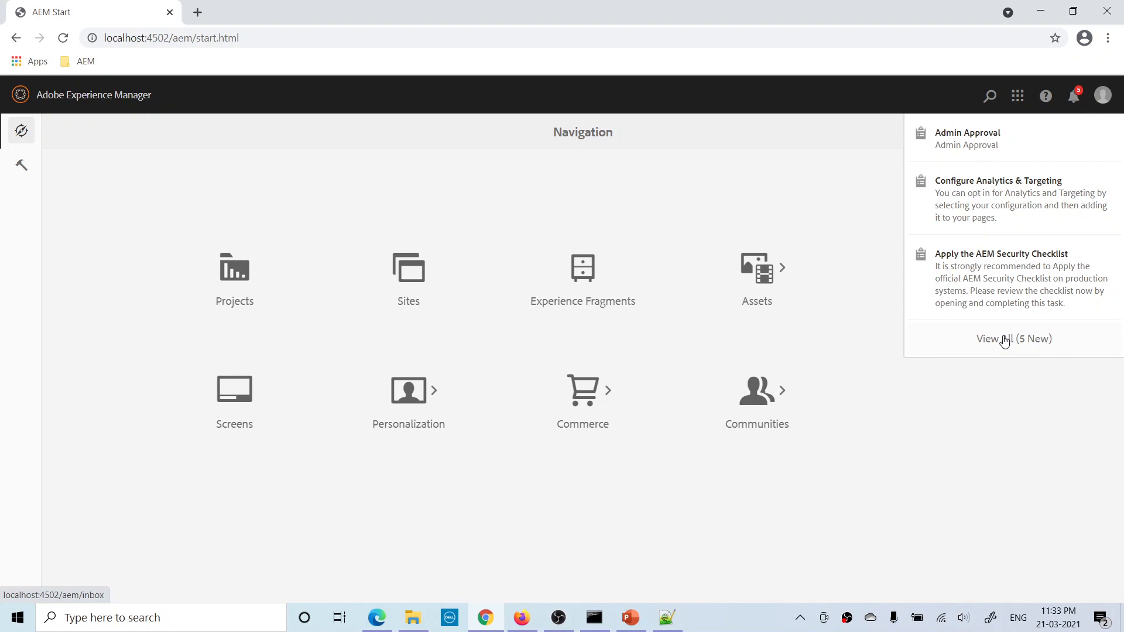
pyautogui.click(1005, 340)
pyautogui.click(205, 173)
pyautogui.click(374, 203)
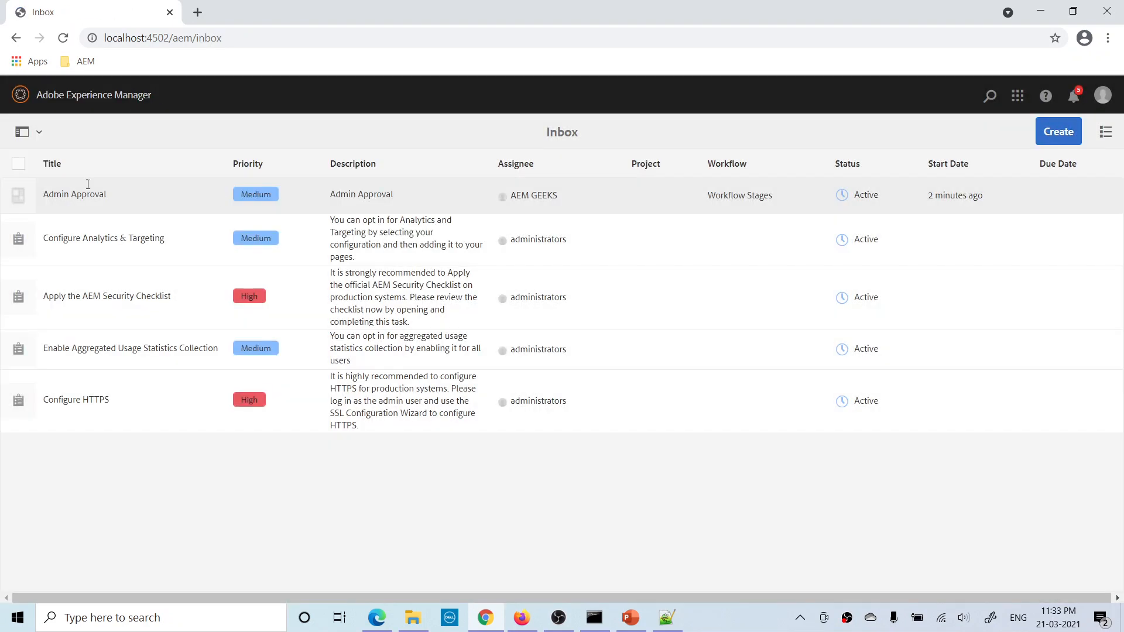
pyautogui.click(18, 197)
pyautogui.click(316, 96)
pyautogui.click(110, 176)
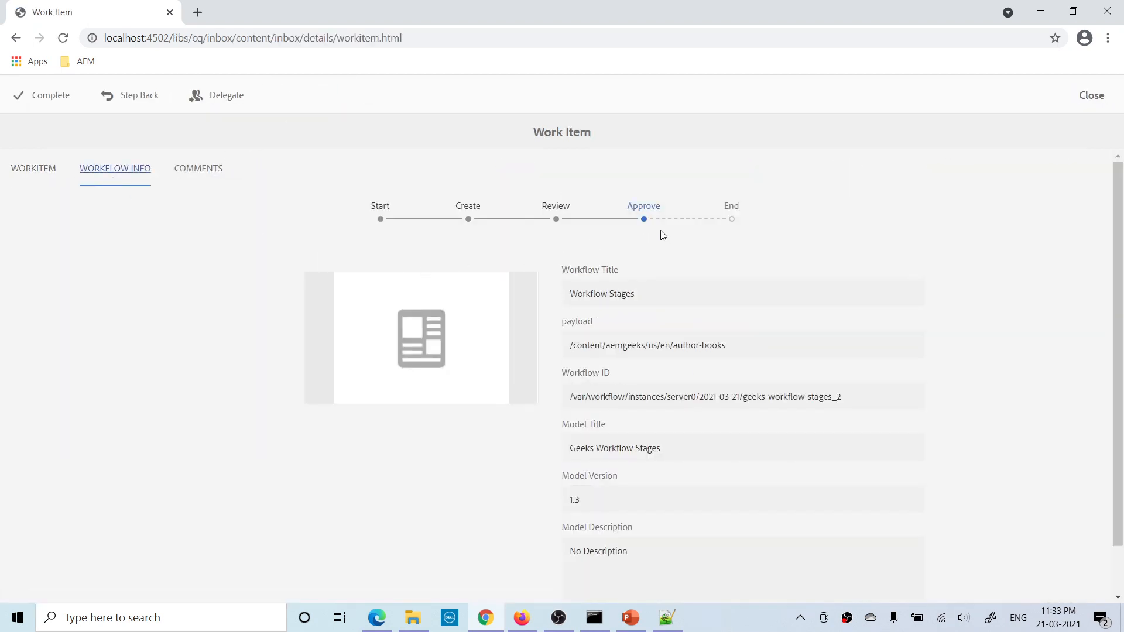
pyautogui.moveTo(632, 218)
# Complete the Admin Approval work item with Create Version as the next step and the comment "complete"
pyautogui.click(49, 96)
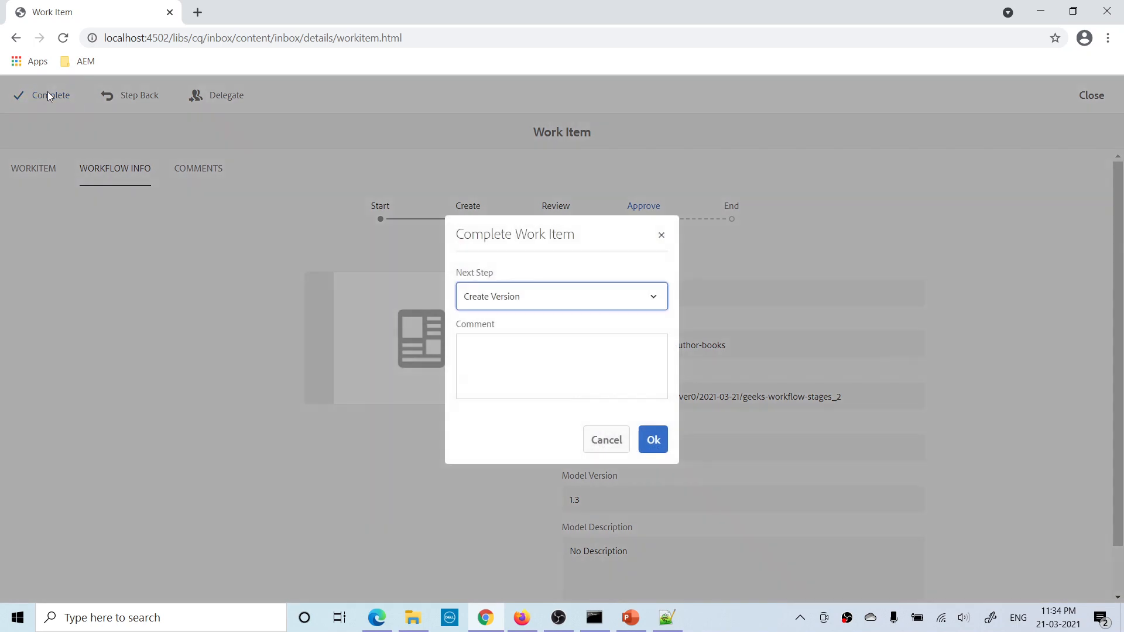
pyautogui.click(560, 370)
pyautogui.write('complete')
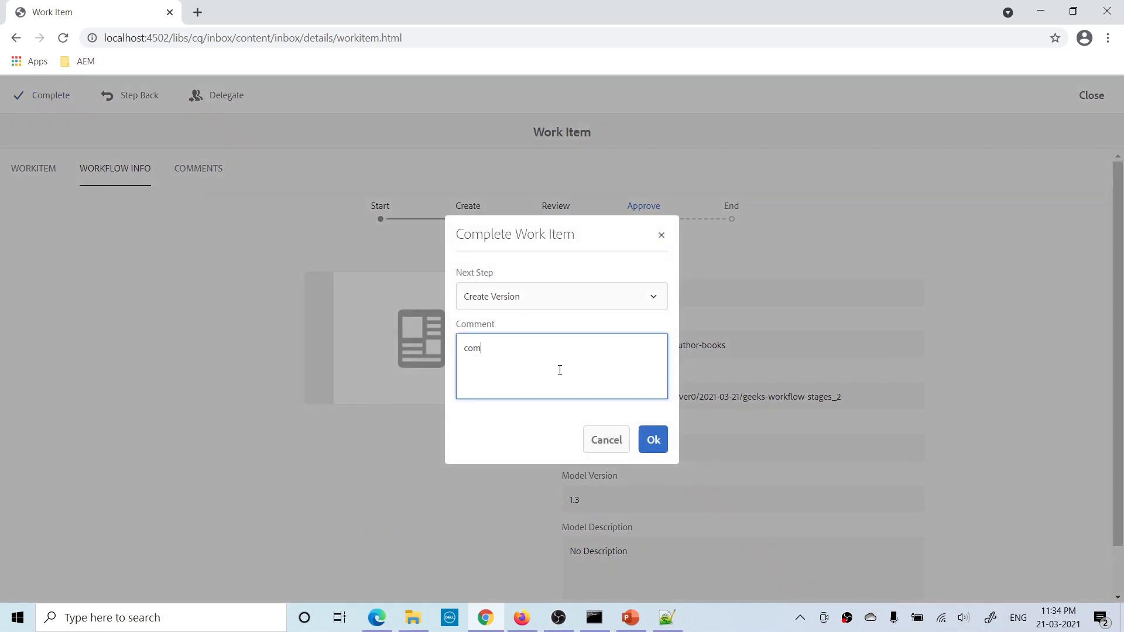
pyautogui.click(649, 440)
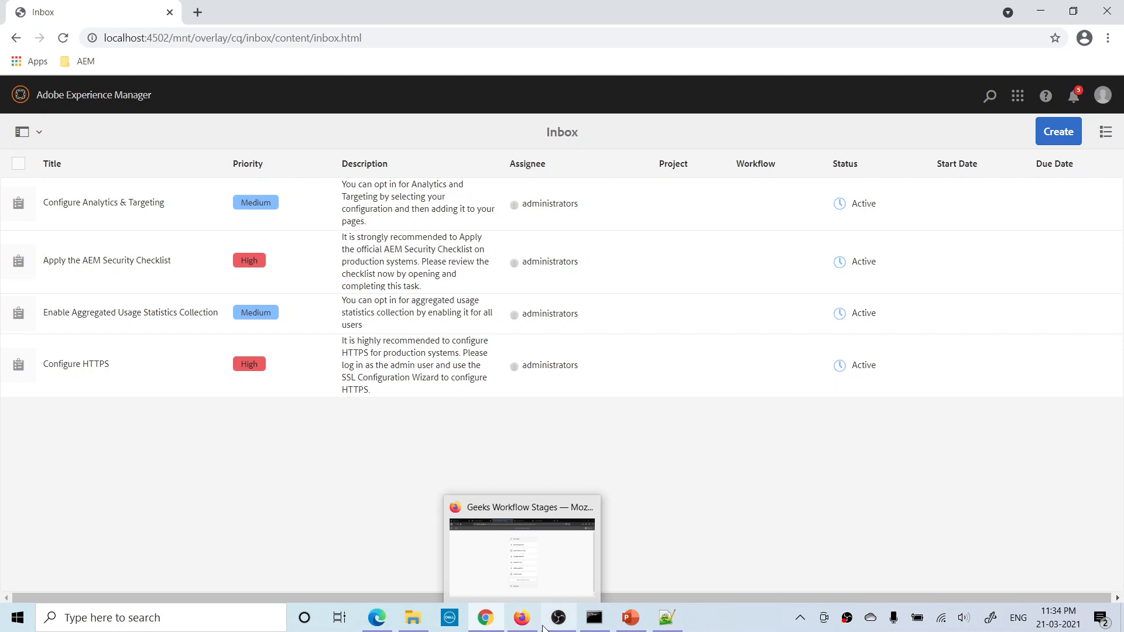
# Switch to Firefox, reload the AEM Sites listing, and review the Author Books page's timeline, filtering it to Versions
pyautogui.click(519, 625)
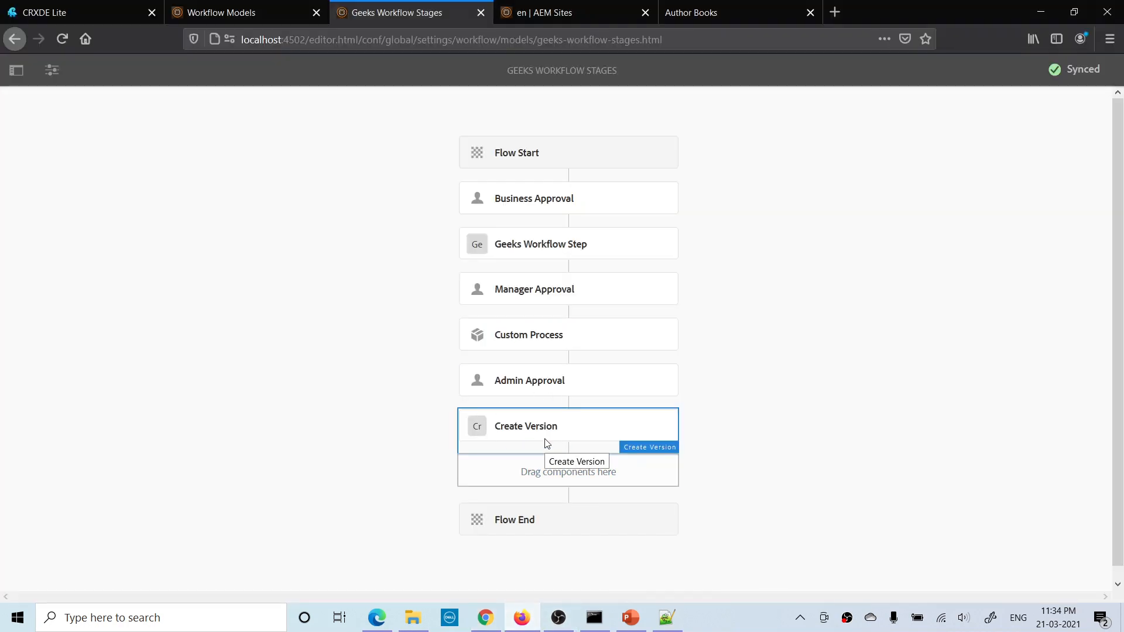
pyautogui.click(690, 13)
pyautogui.click(596, 12)
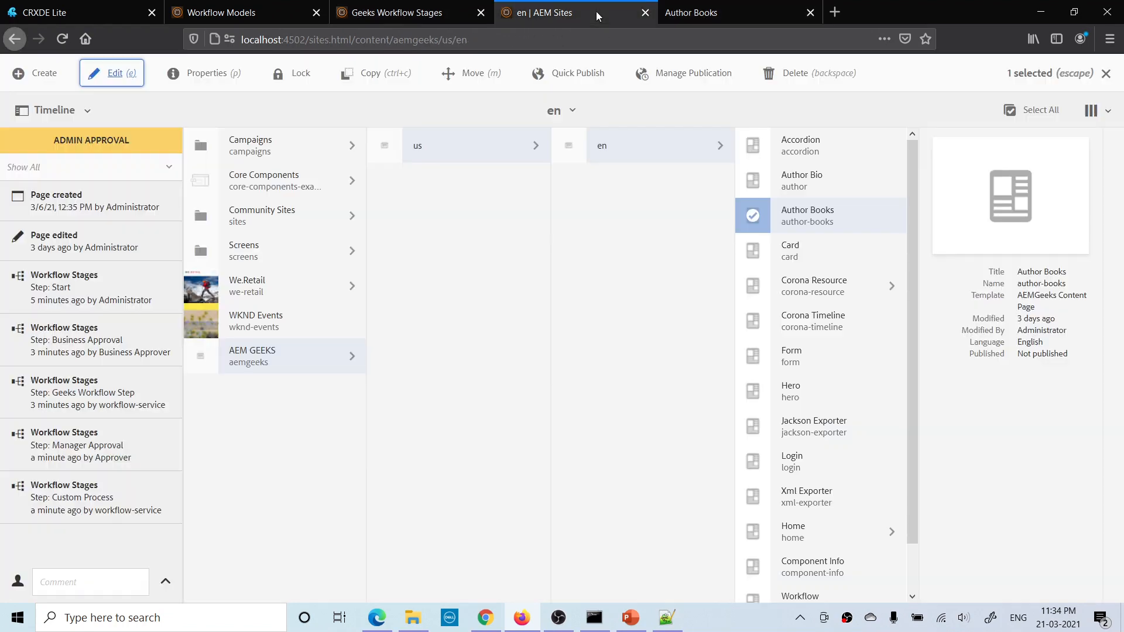
pyautogui.click(62, 38)
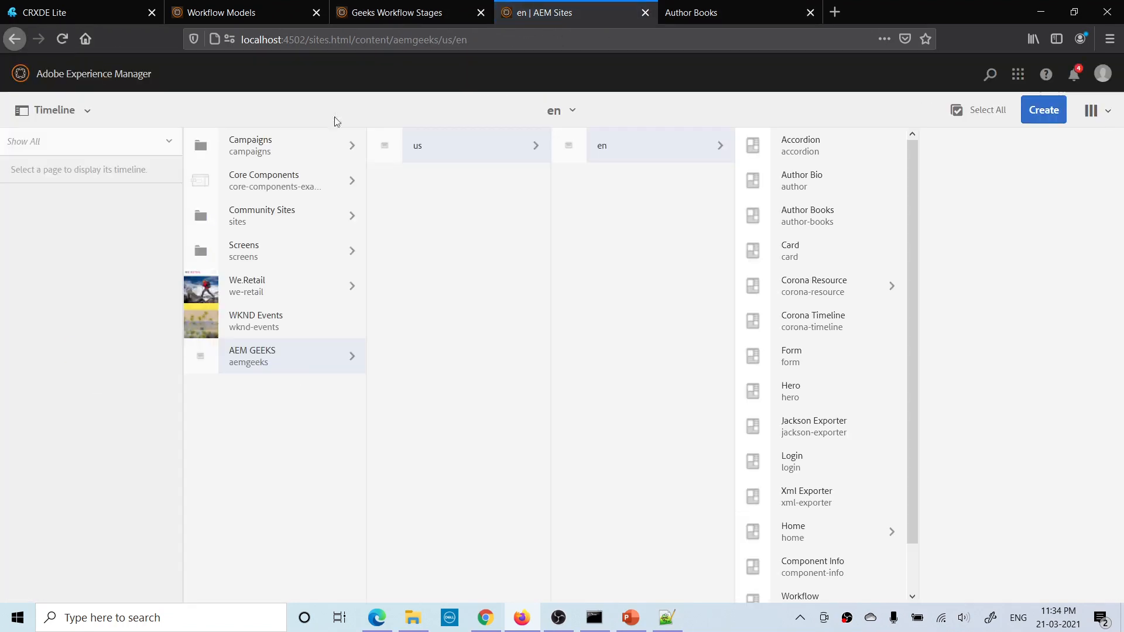
pyautogui.click(750, 222)
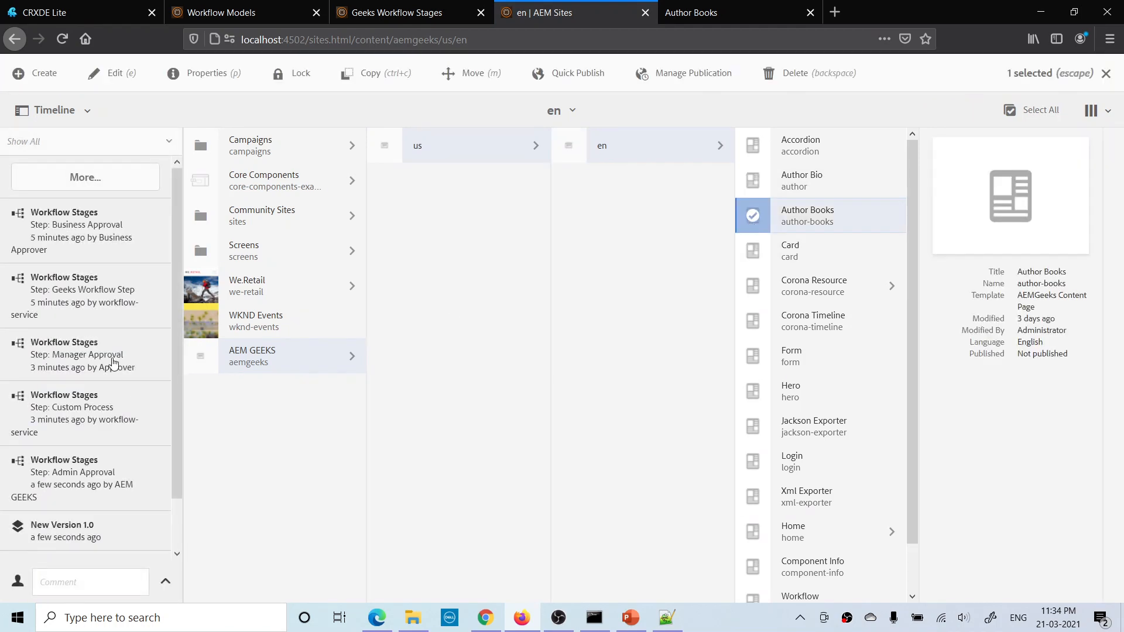
pyautogui.scroll(-2, 169, 433)
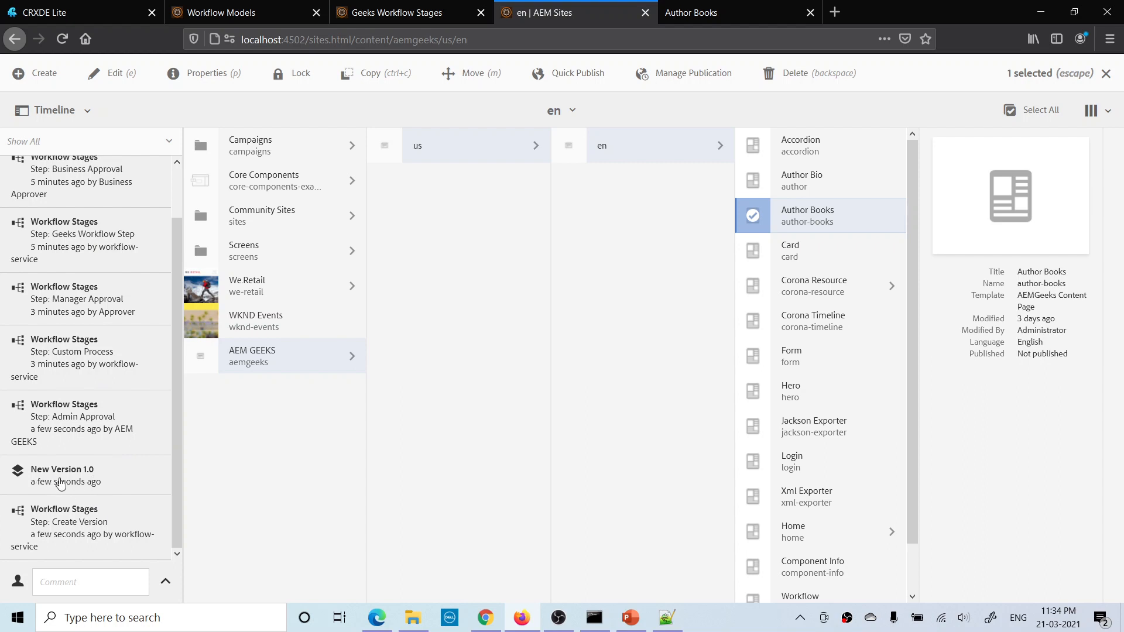
pyautogui.moveTo(59, 485)
pyautogui.click(114, 136)
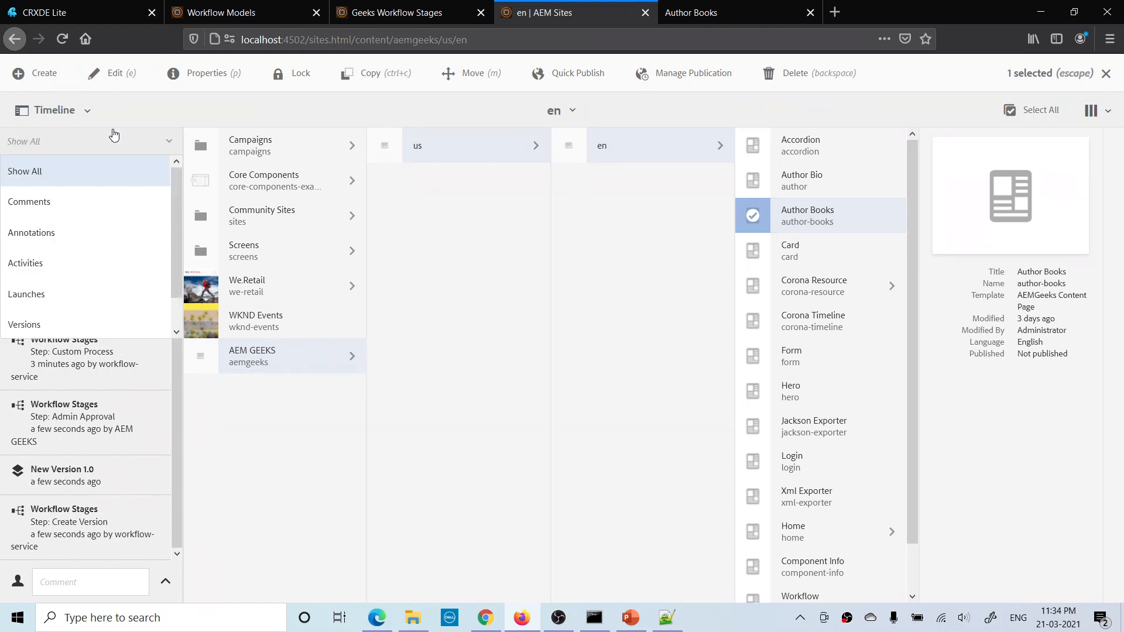
pyautogui.click(50, 324)
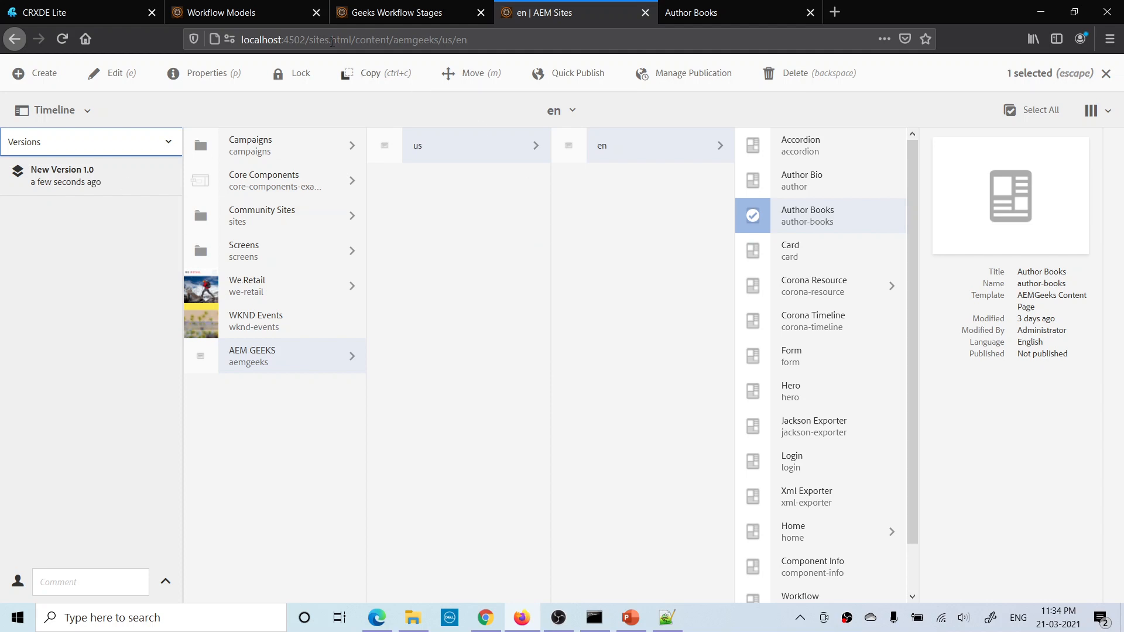
# Open the Workflow Instances console from the AEM workflow tools to check for running workflow instances
pyautogui.click(231, 11)
pyautogui.press('Escape')
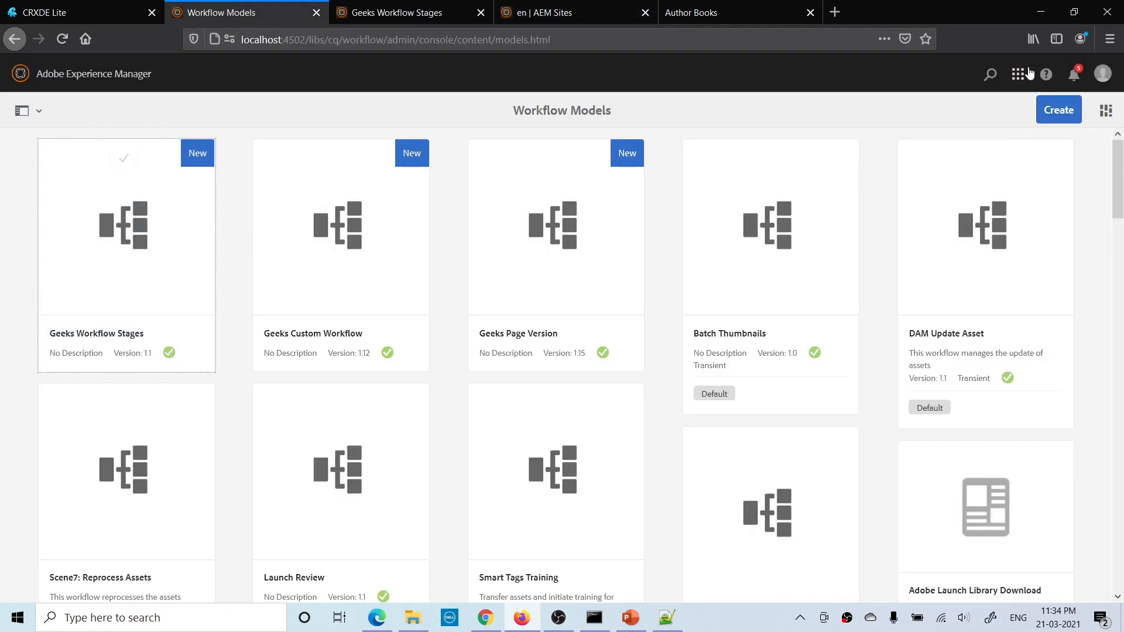
pyautogui.click(99, 70)
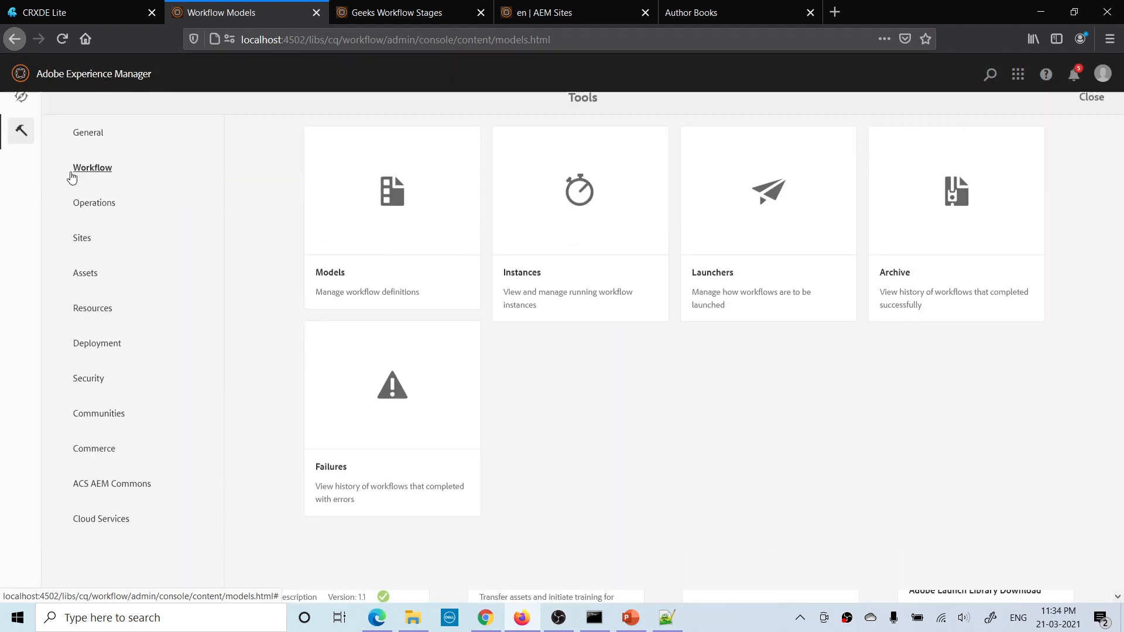
pyautogui.click(87, 185)
pyautogui.click(555, 229)
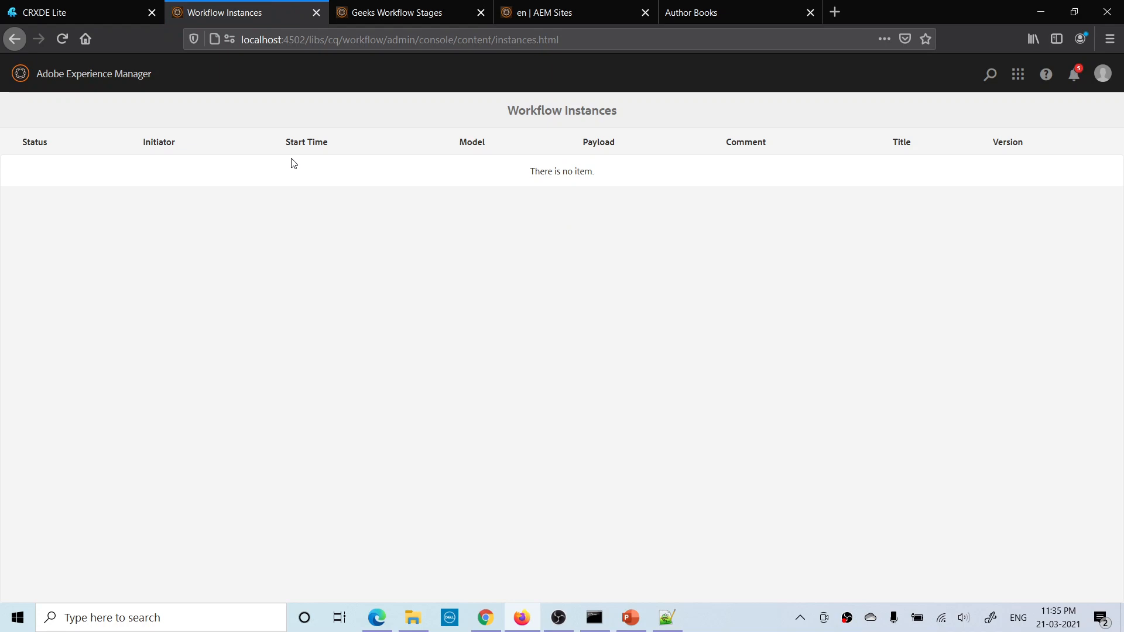
# Open the Workflow Archive and examine the title and model of the Author Books page's Geeks Workflow Stages entry
pyautogui.click(86, 73)
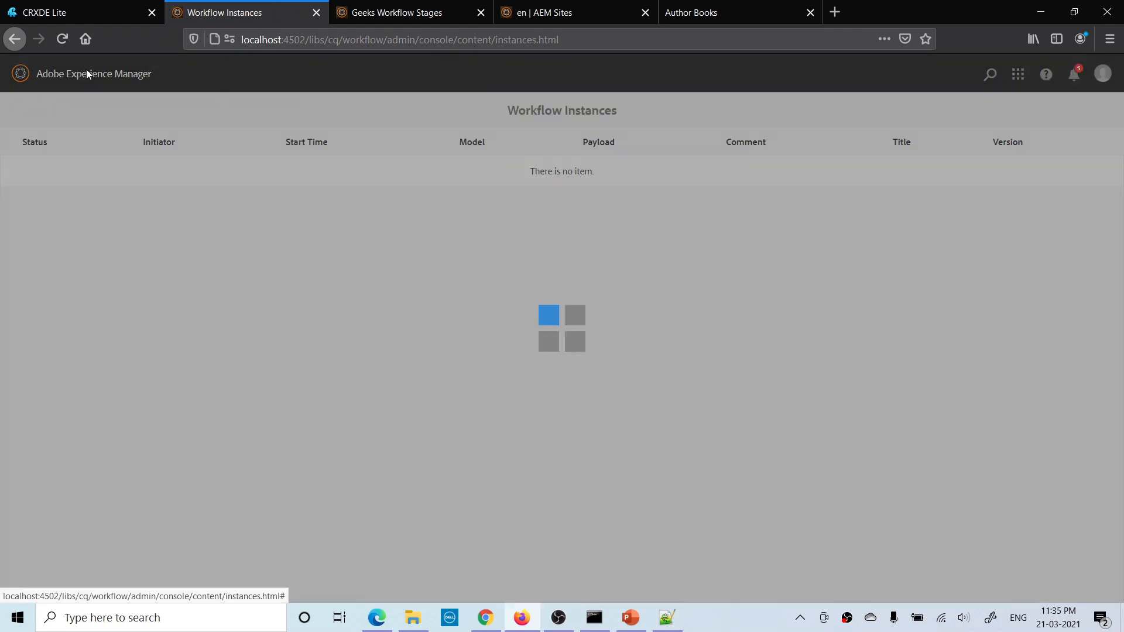
pyautogui.click(923, 261)
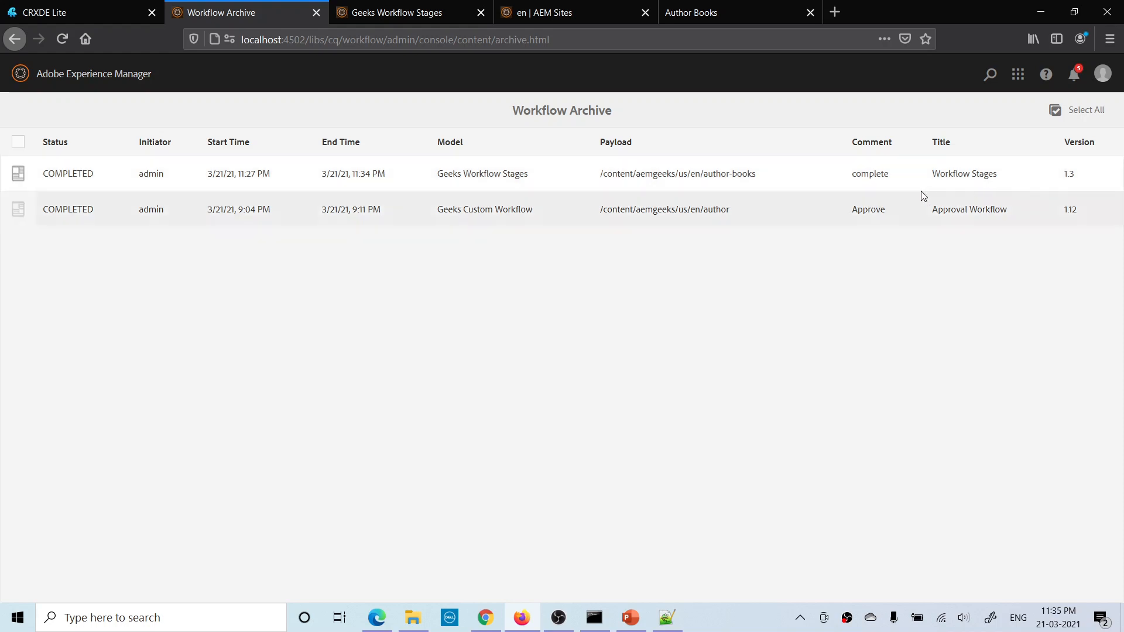
pyautogui.moveTo(929, 174); pyautogui.dragTo(1010, 173)
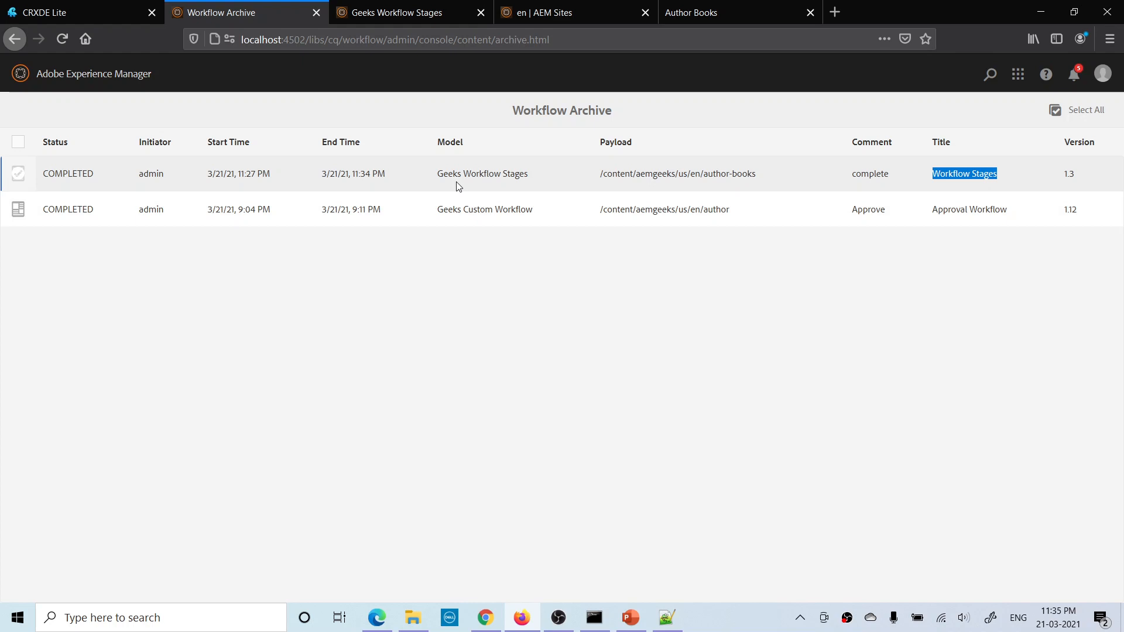
pyautogui.moveTo(436, 174); pyautogui.dragTo(539, 170)
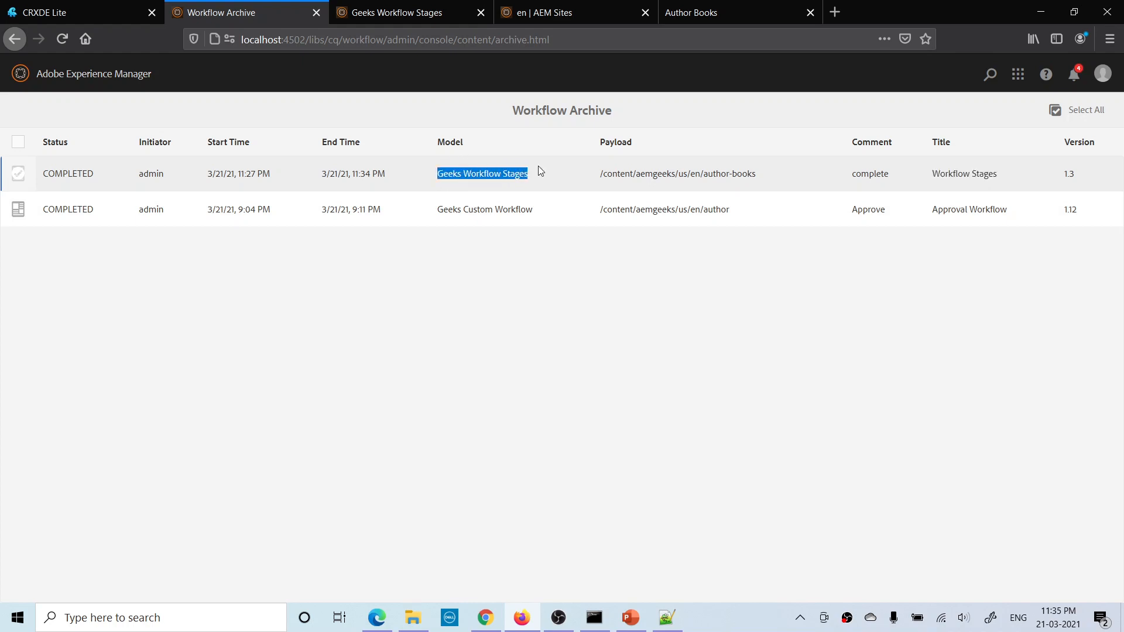